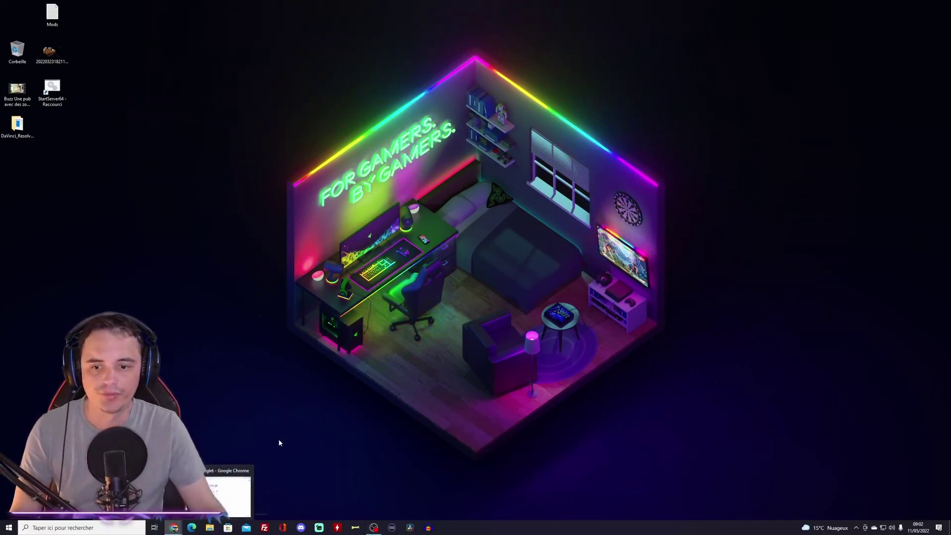
Step: Search Google for steamcmd and open the Valve wiki's Downloading SteamCMD section
left_click(173, 527)
left_click(436, 158)
type("stea")
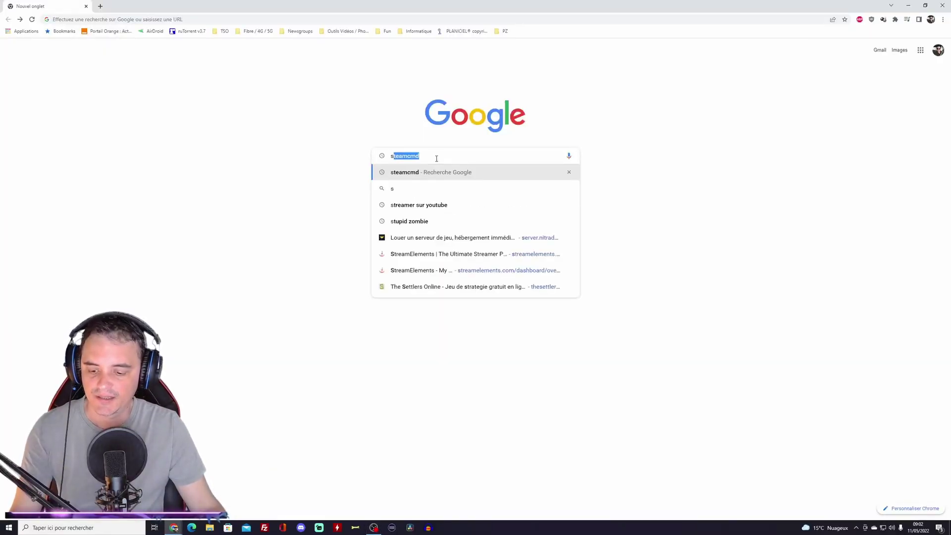
left_click(445, 171)
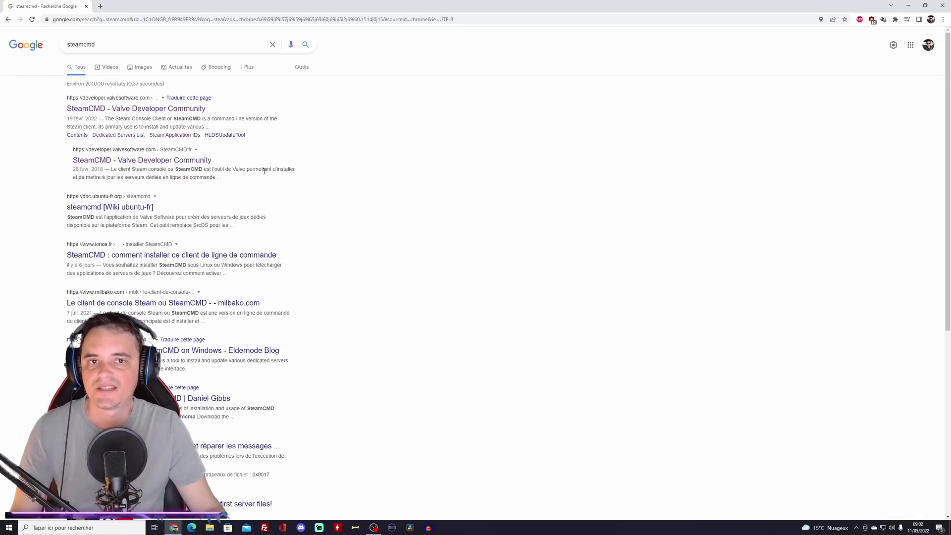
left_click(173, 109)
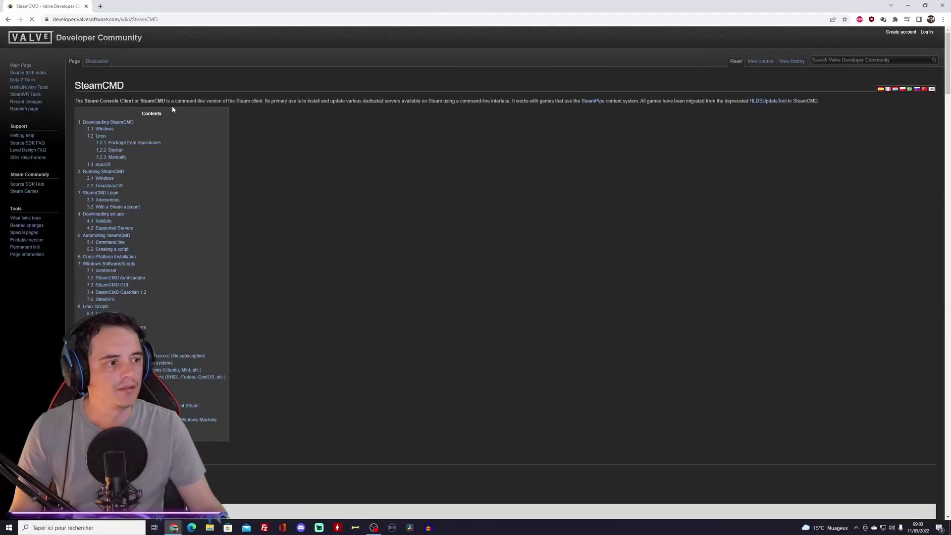
left_click(111, 124)
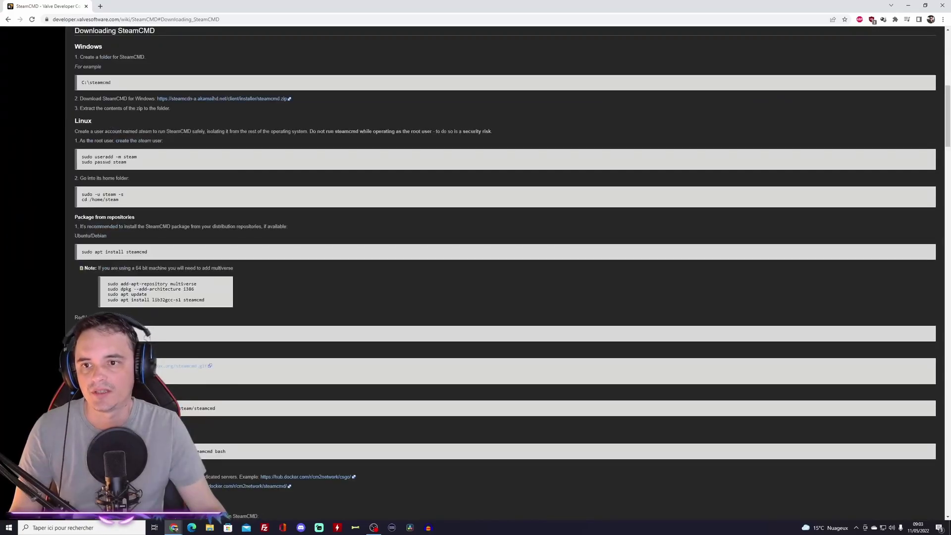
Step: Download the SteamCMD for Windows zip and save it to the Nvme (D:) drive
left_click(195, 98)
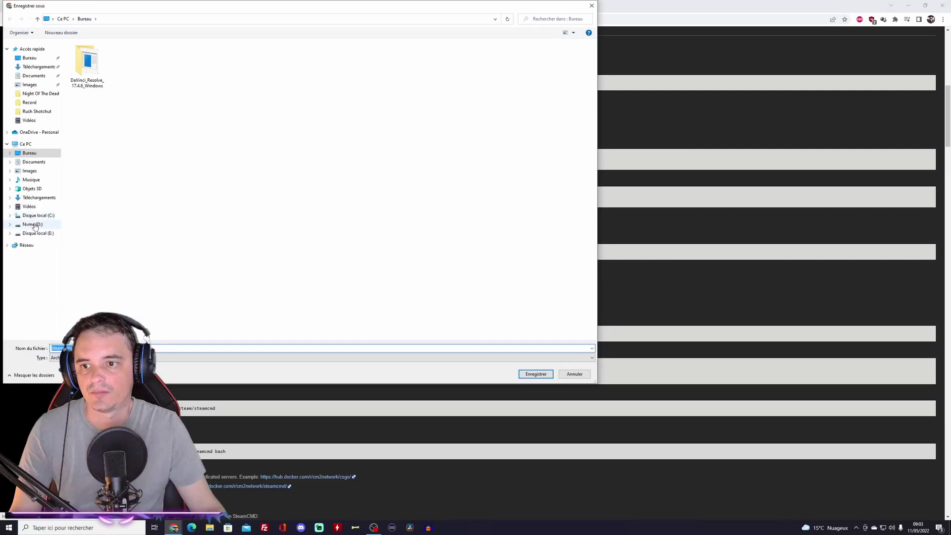
left_click(33, 224)
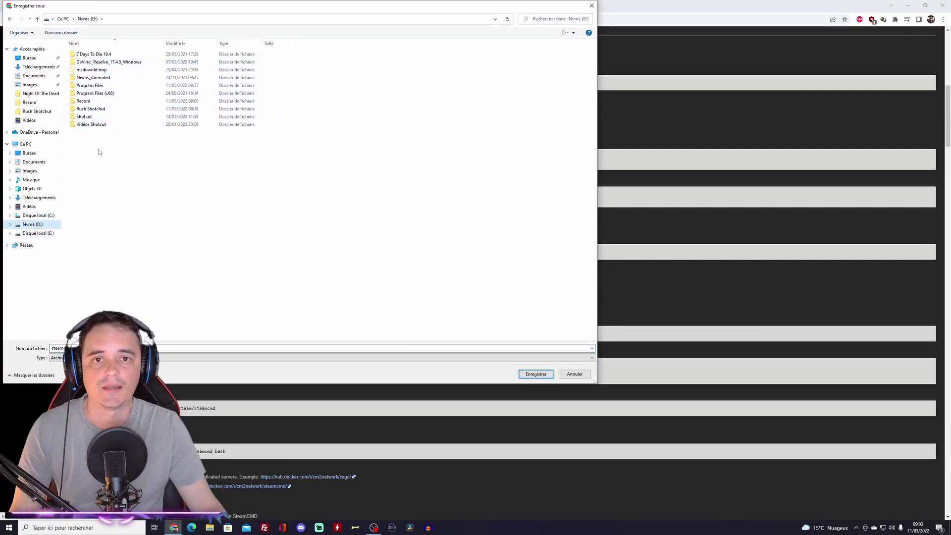
left_click(536, 374)
left_click(209, 527)
Step: Extract steamcmd.zip on D: into a steamcmd folder and open that folder
left_click(29, 218)
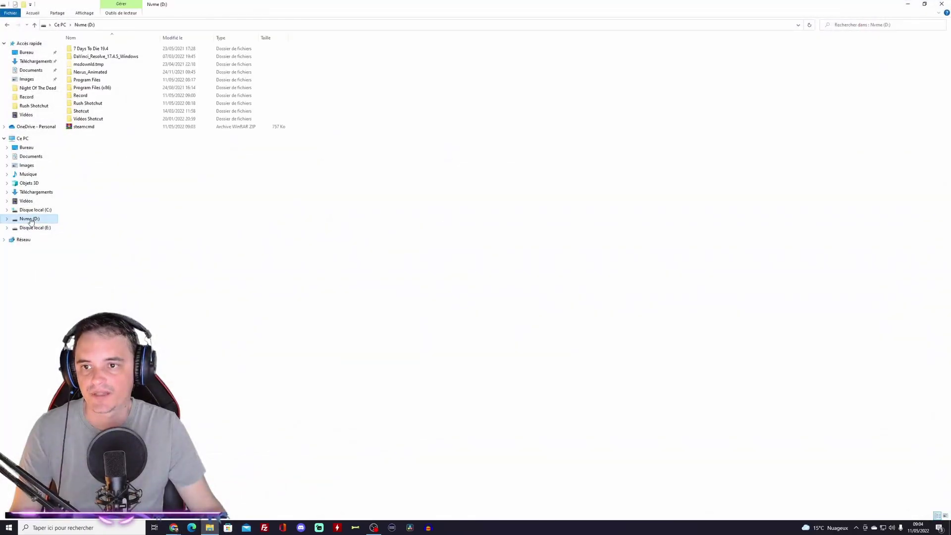
left_click(91, 128)
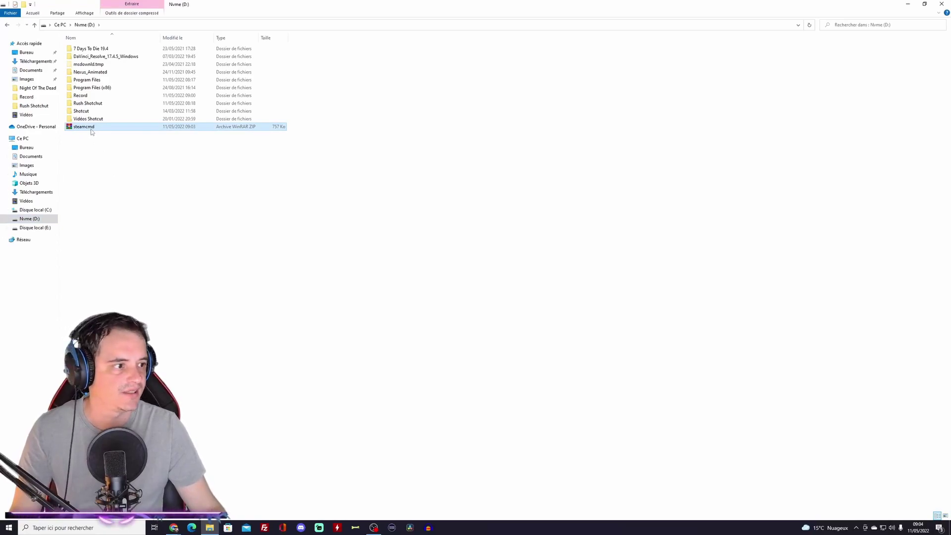
right_click(91, 132)
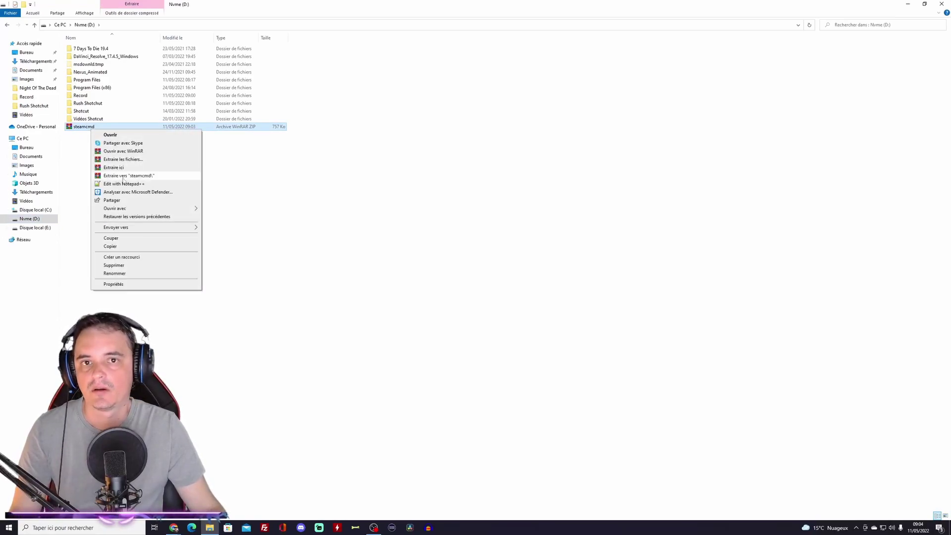
left_click(123, 178)
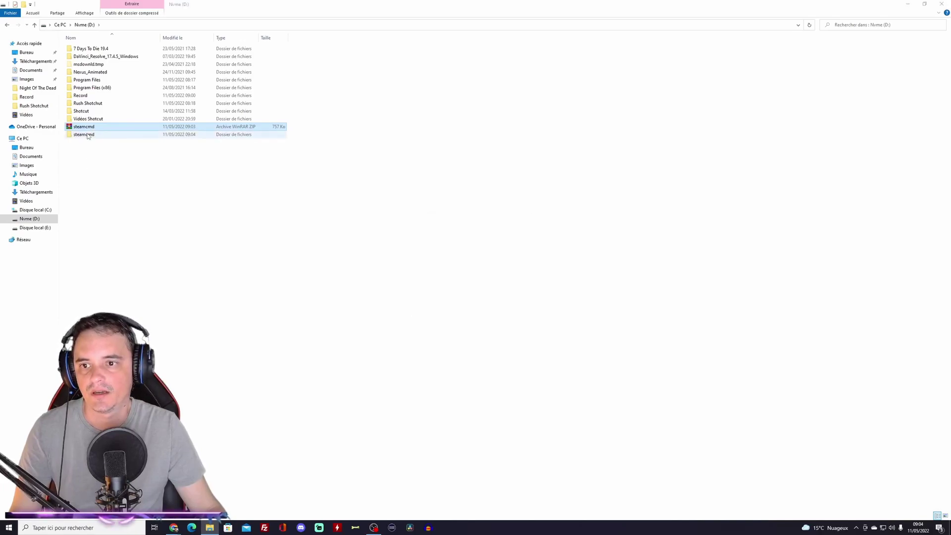
left_click(90, 134)
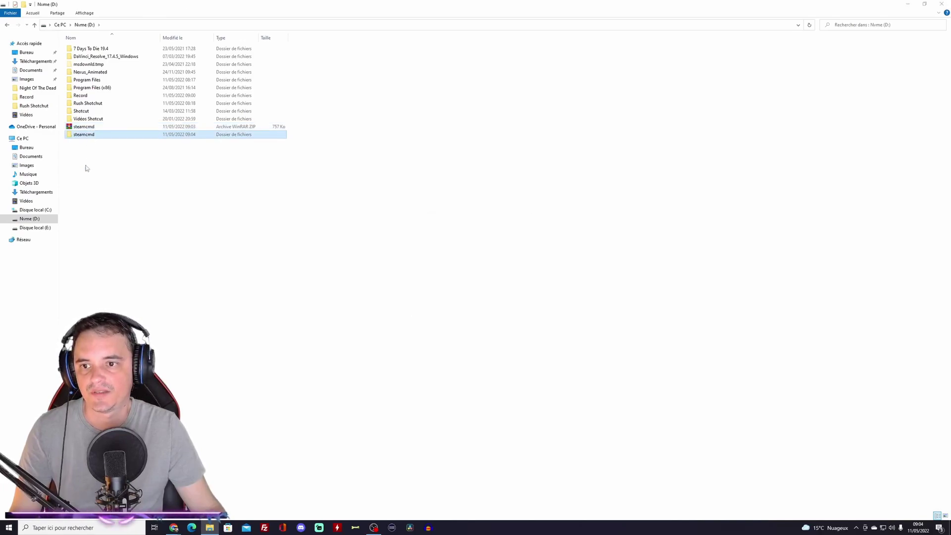
double_click(91, 135)
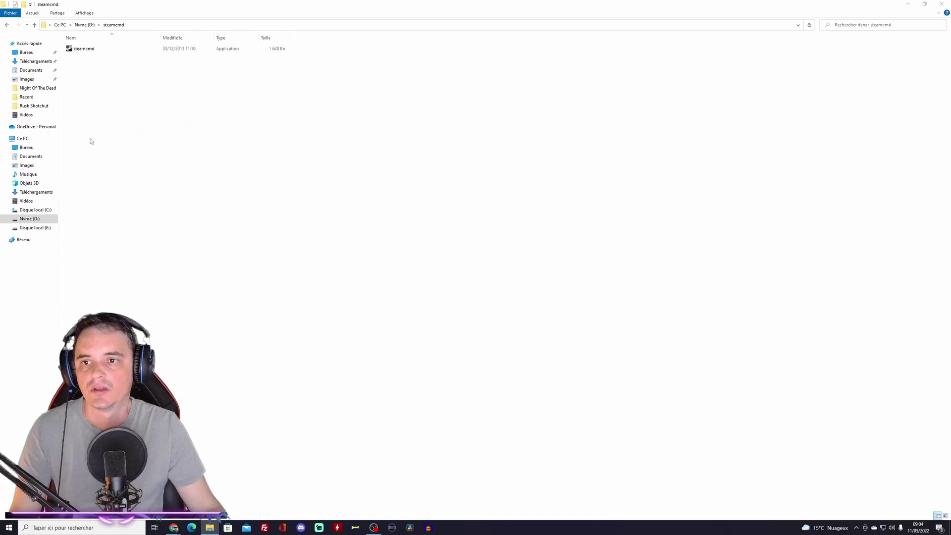
Step: Launch steamcmd.exe, let it self-update, then run 'login anonymous'
double_click(89, 49)
left_click_drag(172, 22, 565, 87)
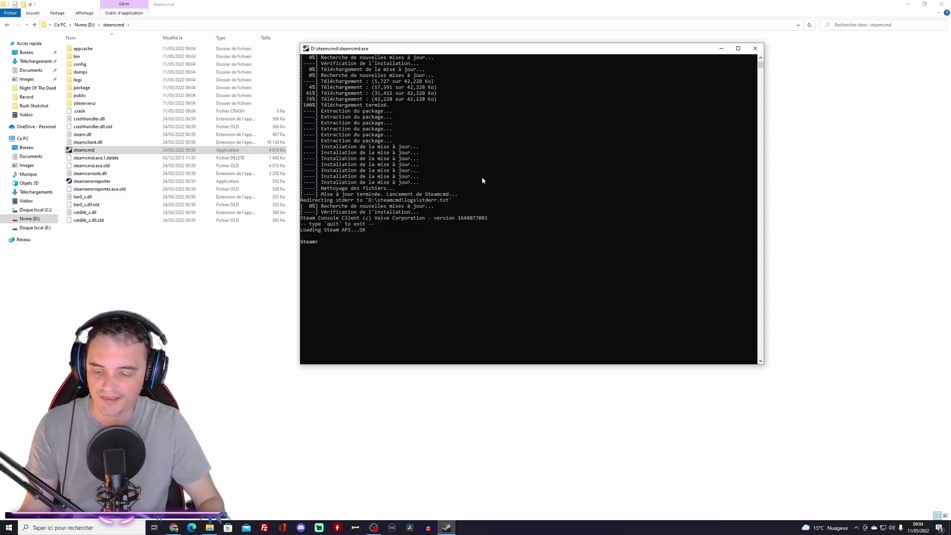
type("gin anony")
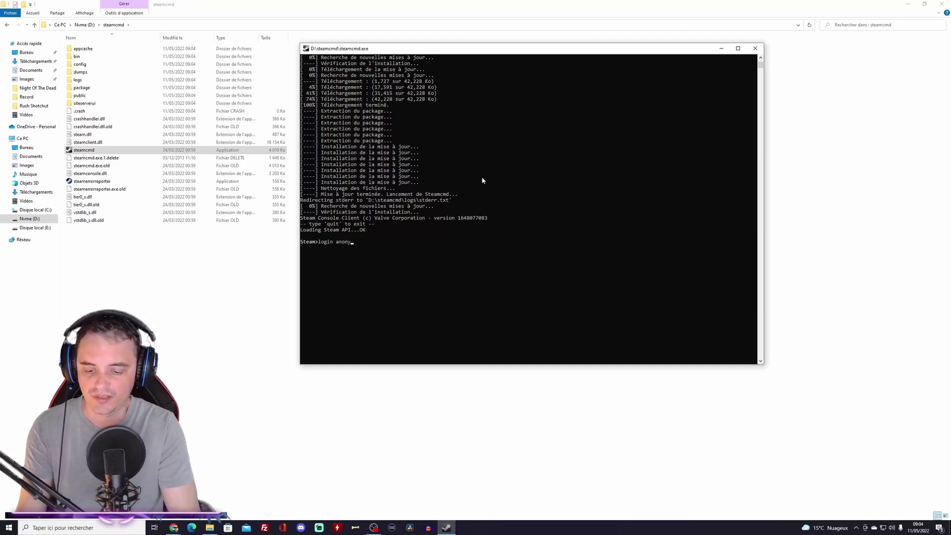
type("mous")
key("Return")
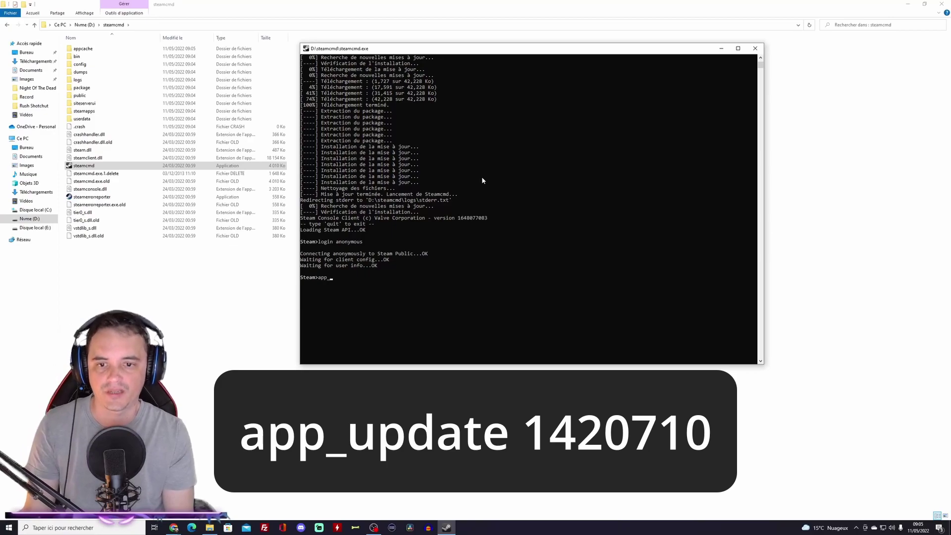
Step: Install app 1420710 with app_update, then exit SteamCMD
type("pdate")
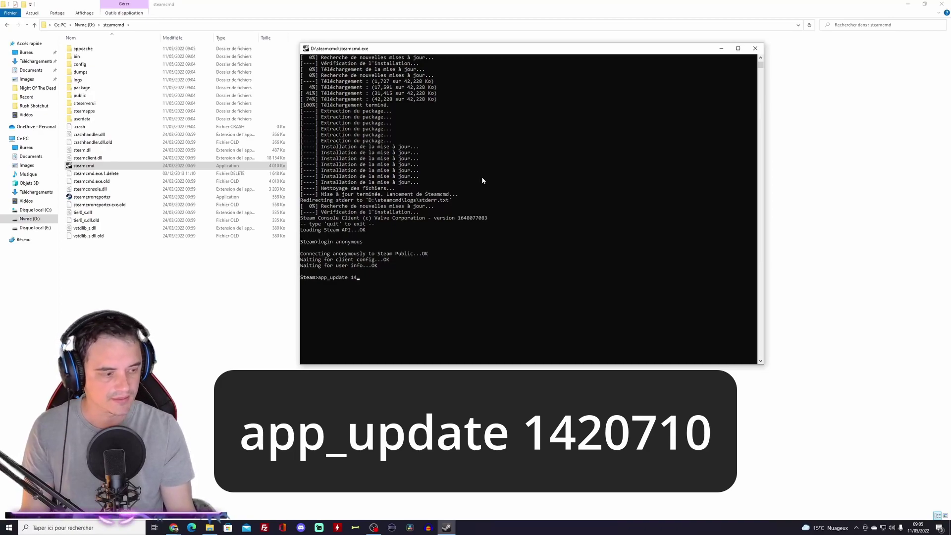
type("1420710")
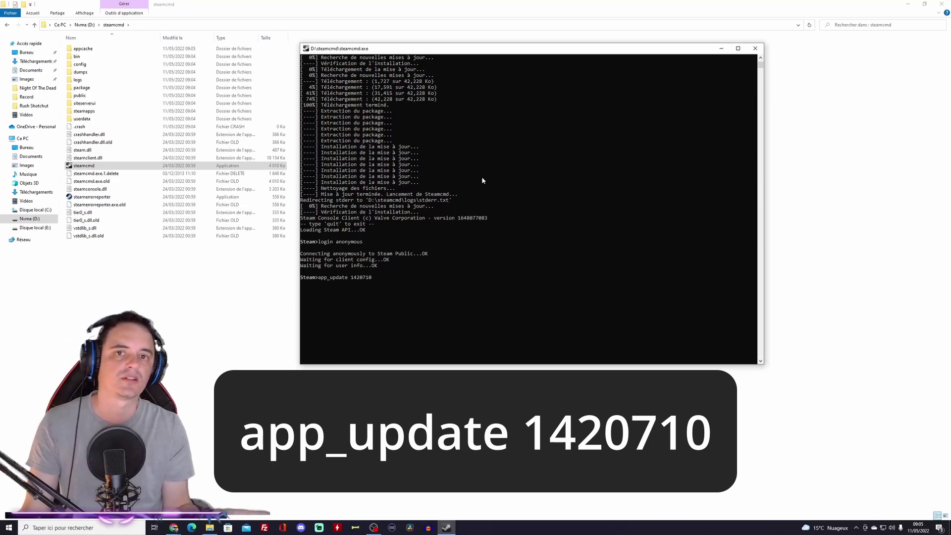
key("Return")
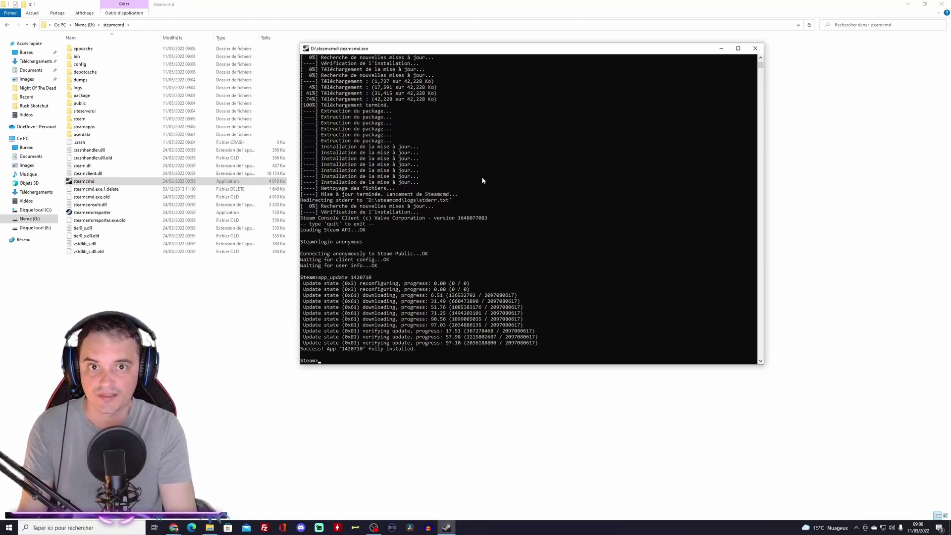
type("xit")
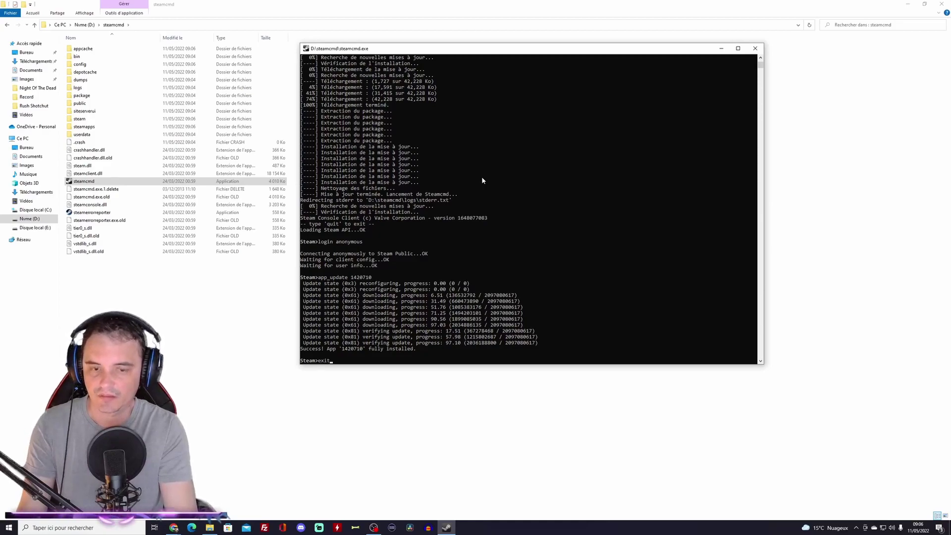
key("Return")
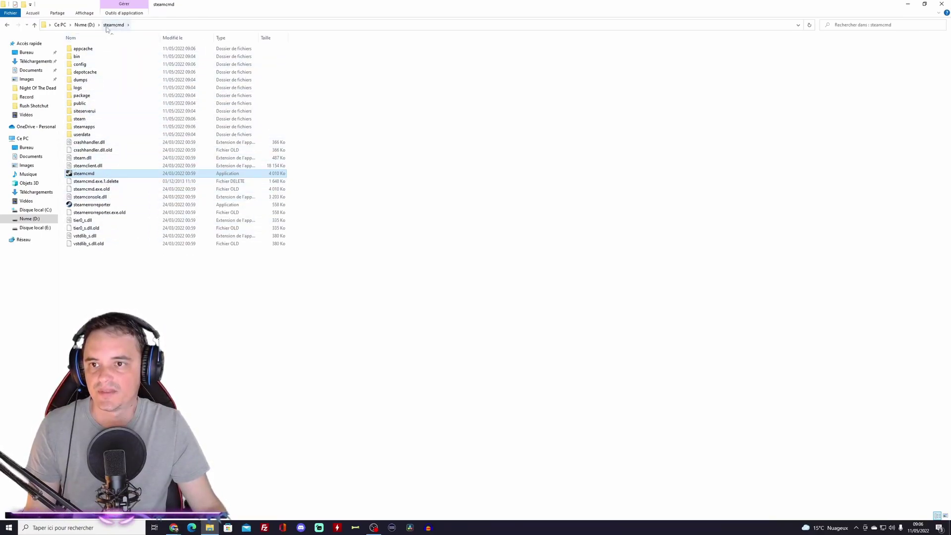
Step: Browse to steamcmd\steamapps\common\Night of the Dead Dedicated Server and edit ServerSettings.ini in Notepad++
left_click(85, 25)
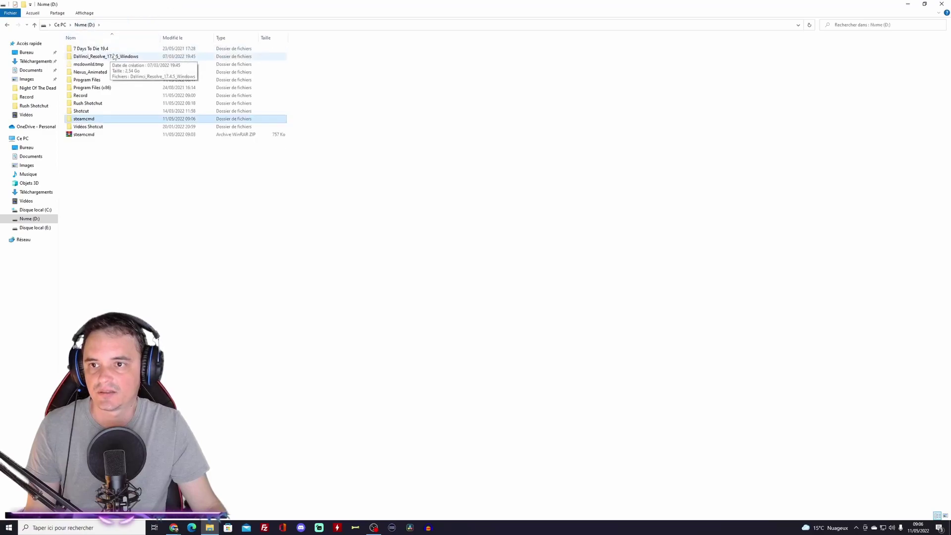
double_click(92, 120)
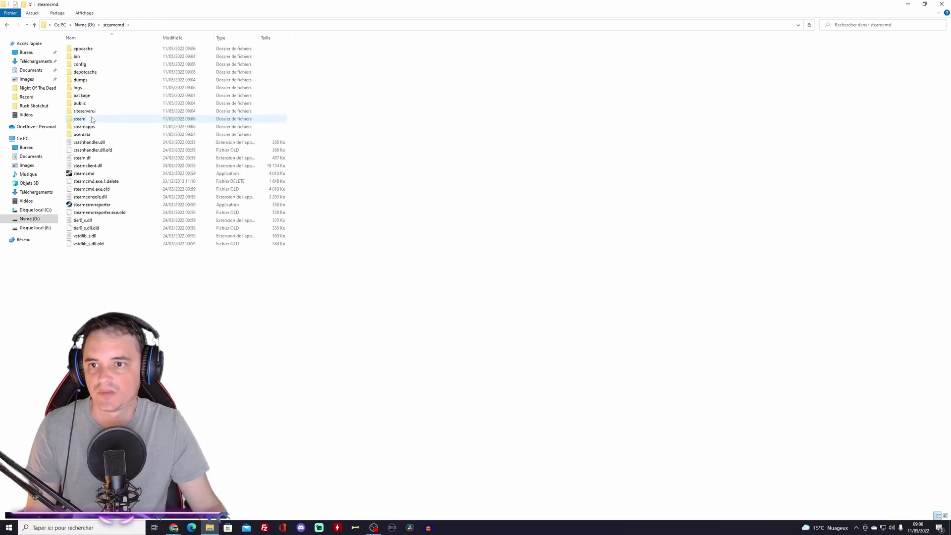
double_click(96, 129)
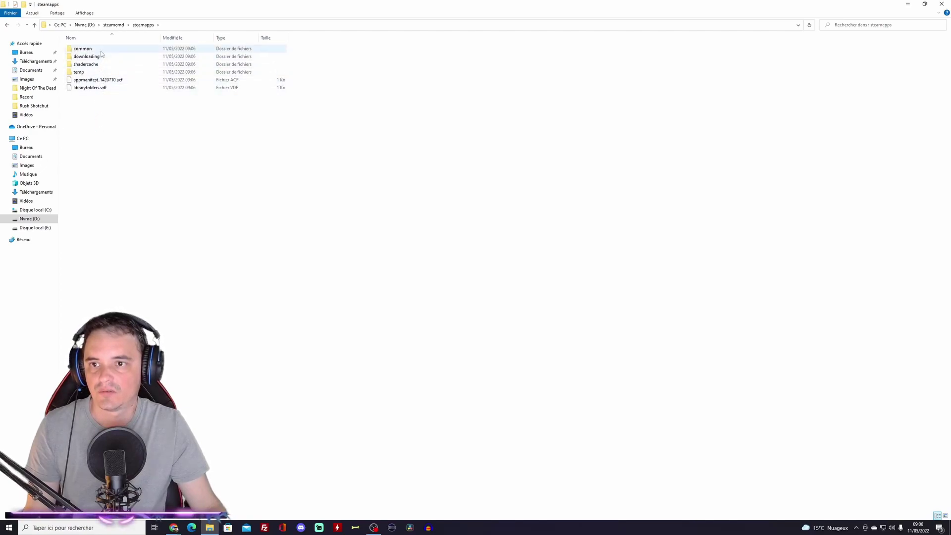
double_click(101, 50)
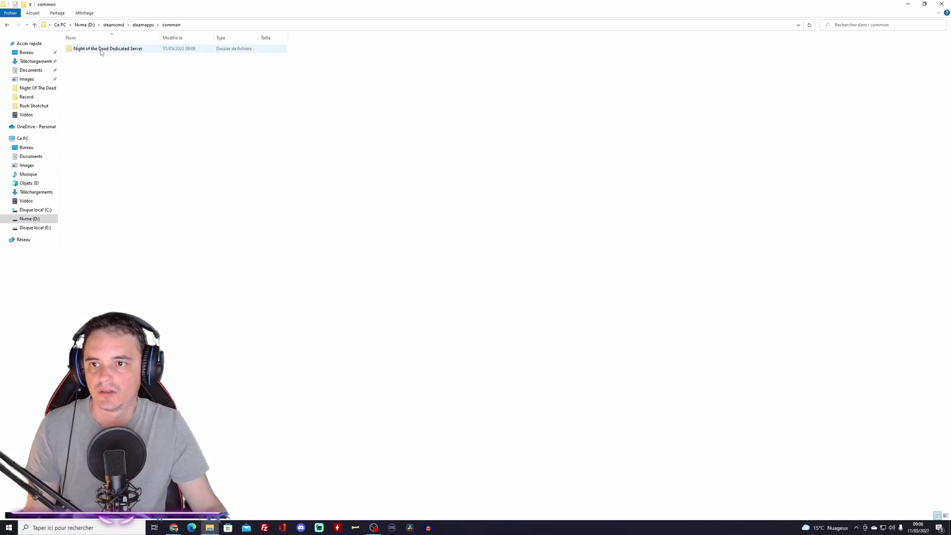
double_click(126, 50)
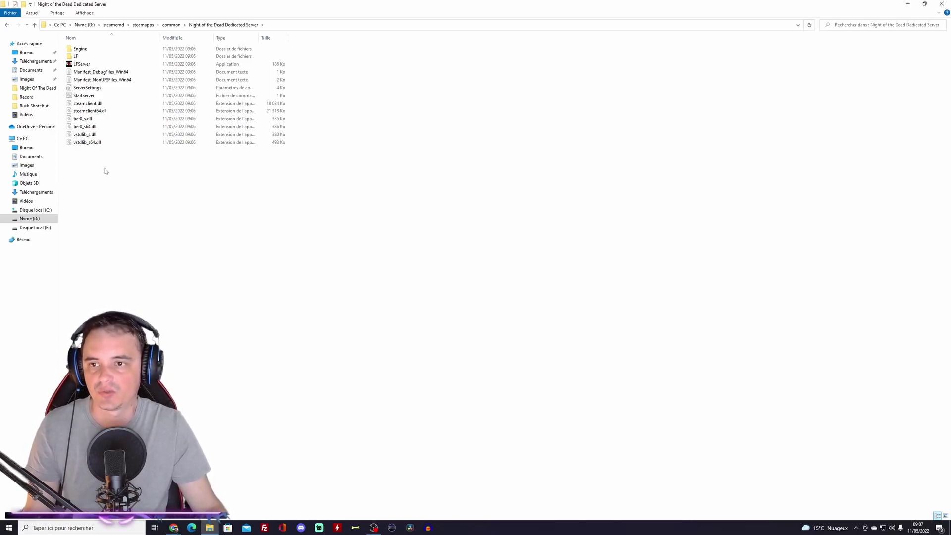
right_click(99, 92)
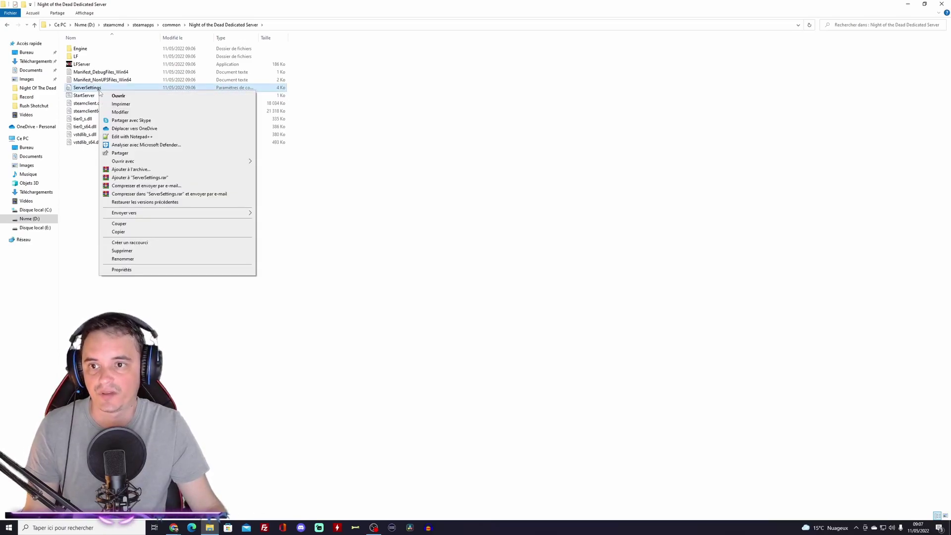
left_click(146, 137)
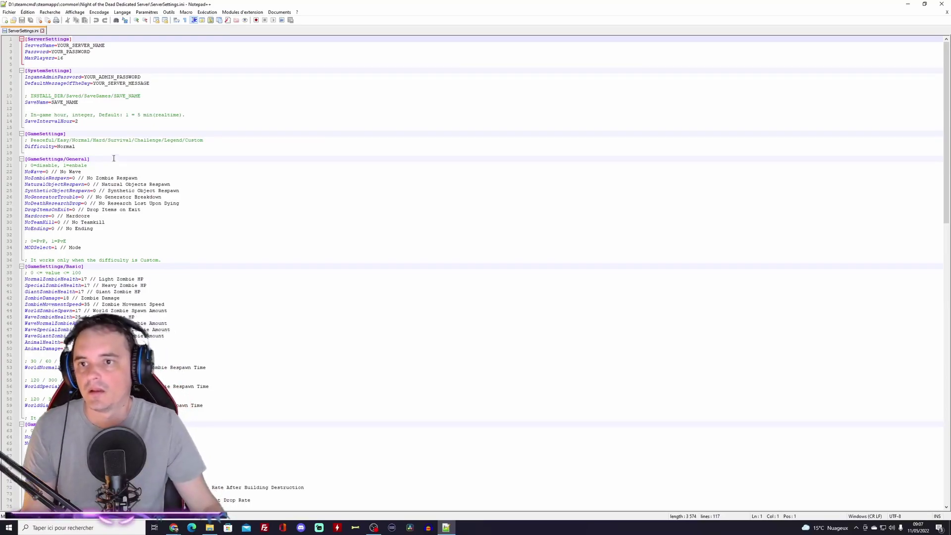
Step: Set ServerName to 'Serveur Caca' and replace the server Password placeholder with a new password
left_click_drag(57, 45, 113, 43)
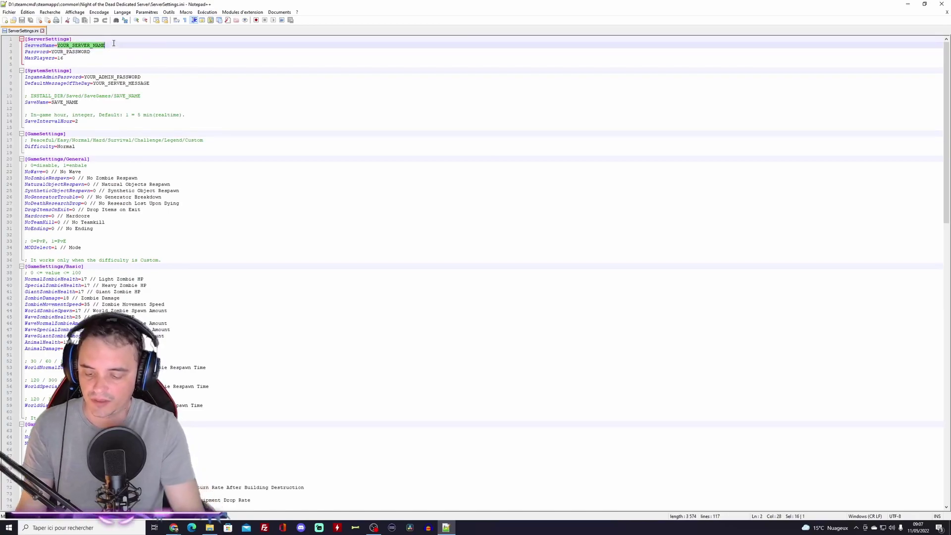
type("Serveur Caca")
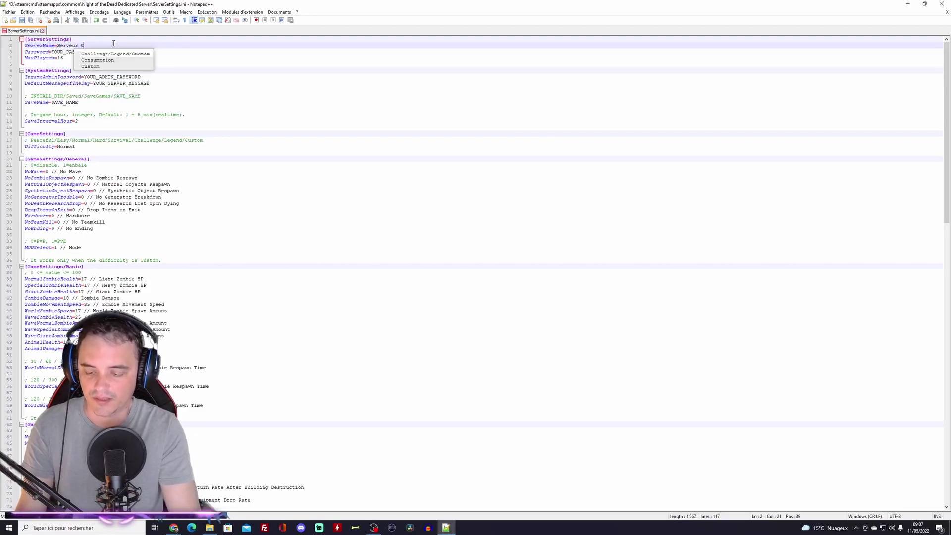
left_click_drag(55, 52, 97, 53)
key("BackSpace")
key("BackSpace")
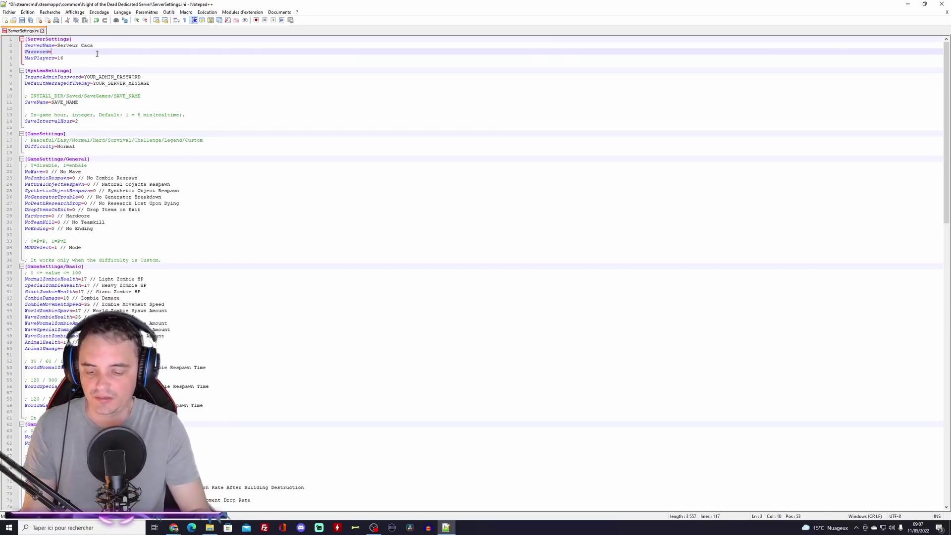
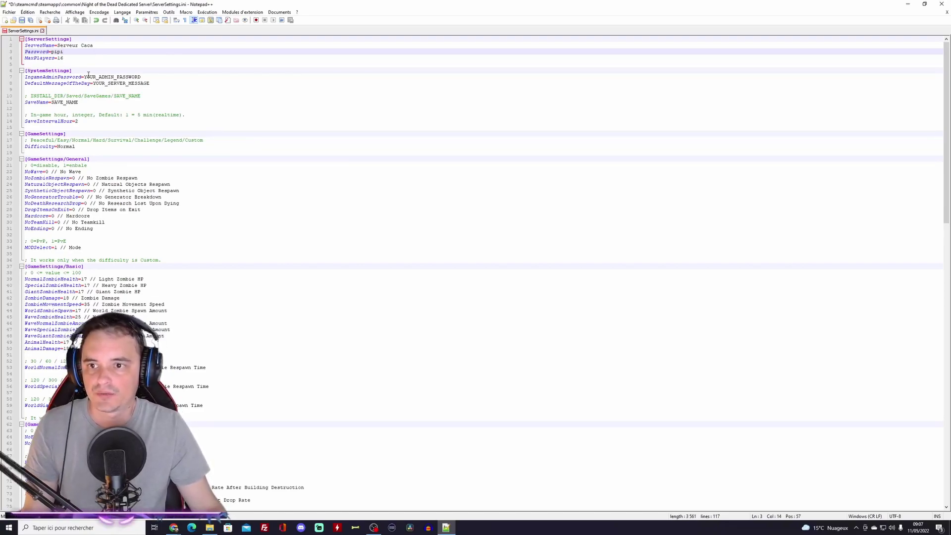
Step: Set a new in-game admin password and the message of the day 'Bonjour les abrutis'
left_click_drag(84, 77, 159, 77)
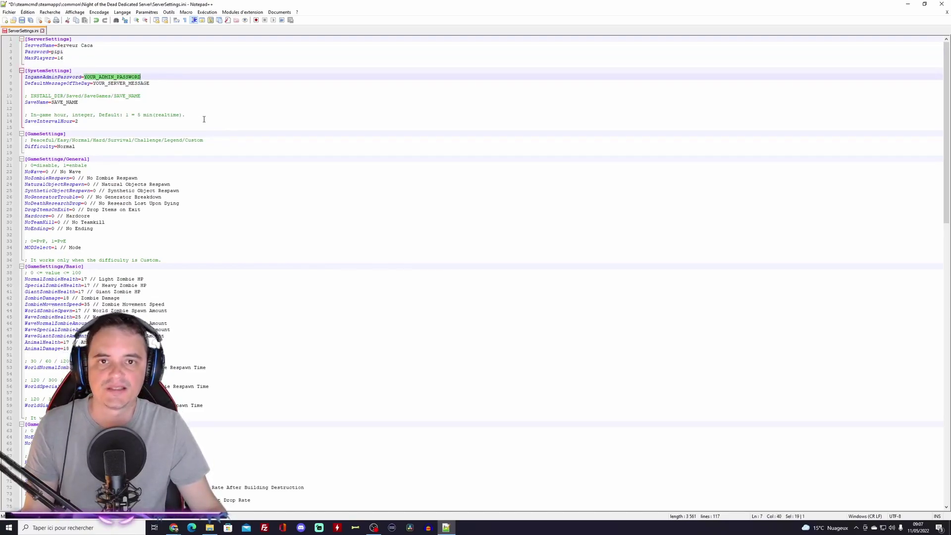
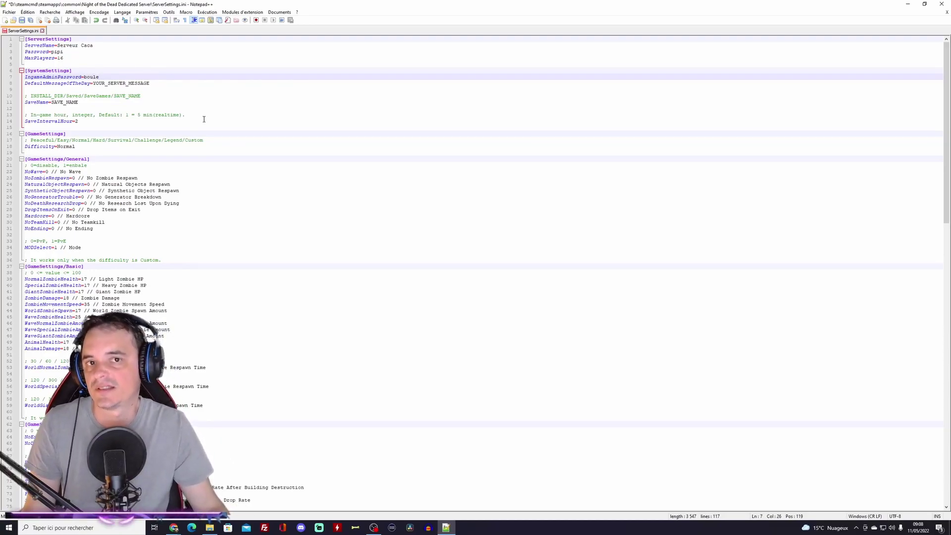
double_click(121, 83)
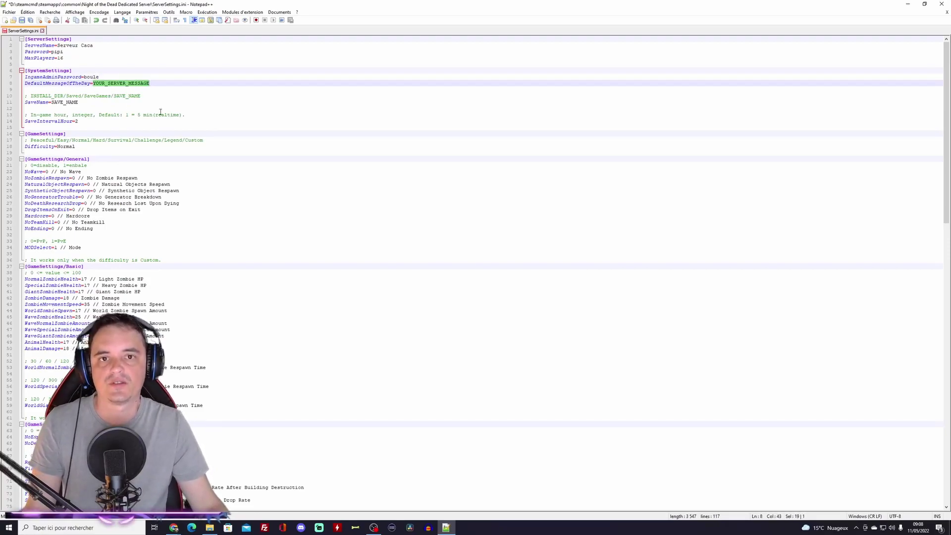
type("Bon")
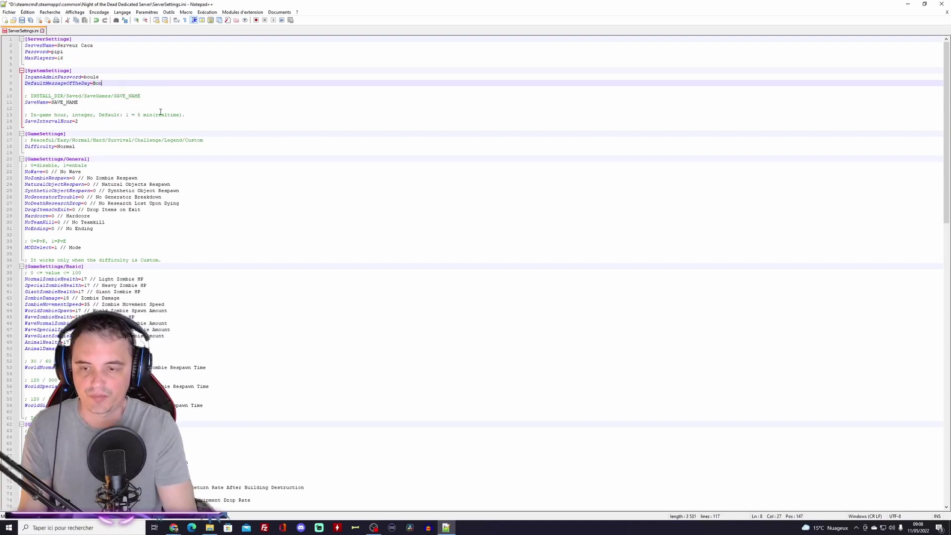
type("jour l")
key("BackSpace")
key("BackSpace")
type("r les abrutis")
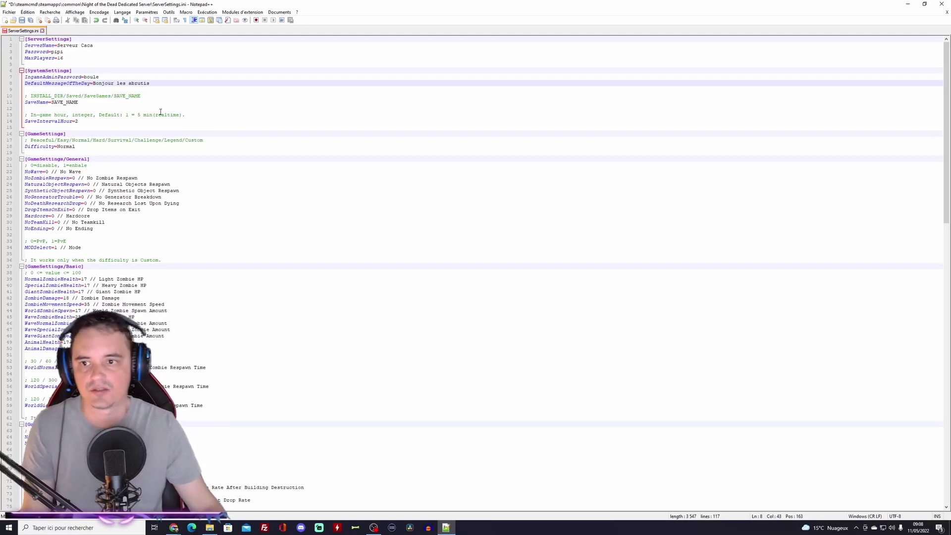
left_click(98, 103)
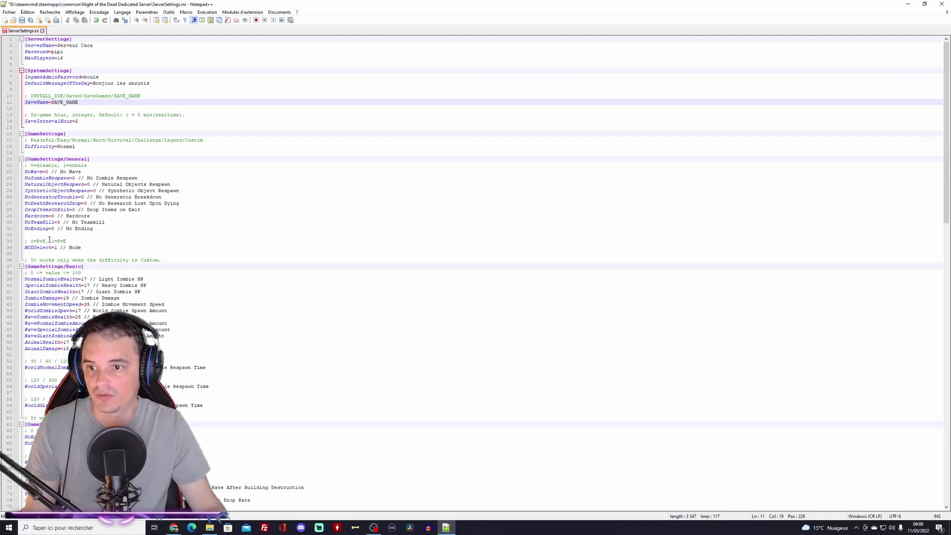
left_click_drag(31, 241, 67, 241)
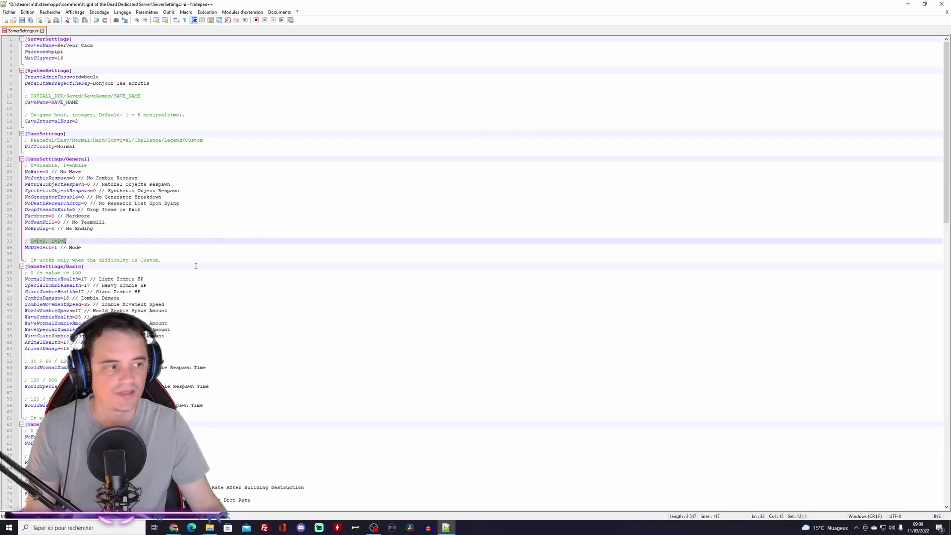
Step: Resize the Notepad++ window, review the settings, and save ServerSettings.ini
key("super+Down")
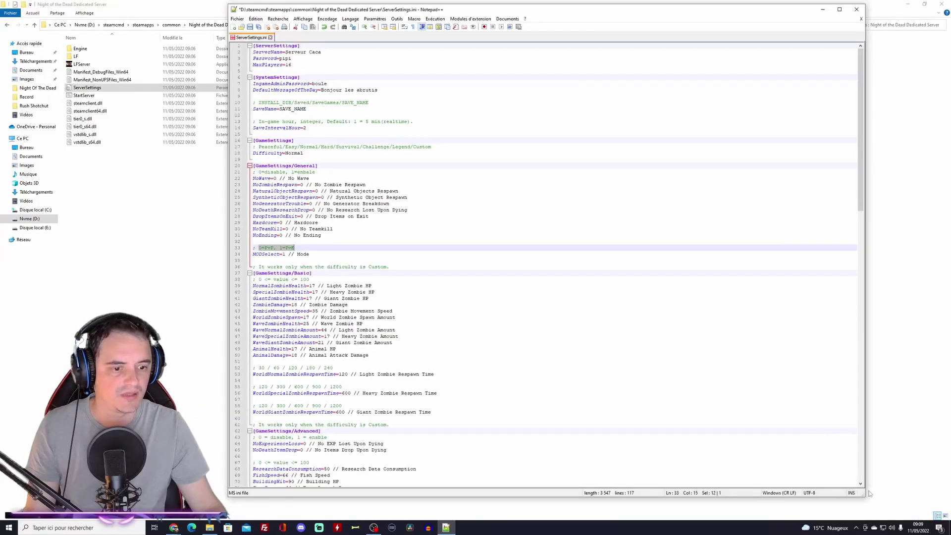
left_click_drag(870, 490, 892, 519)
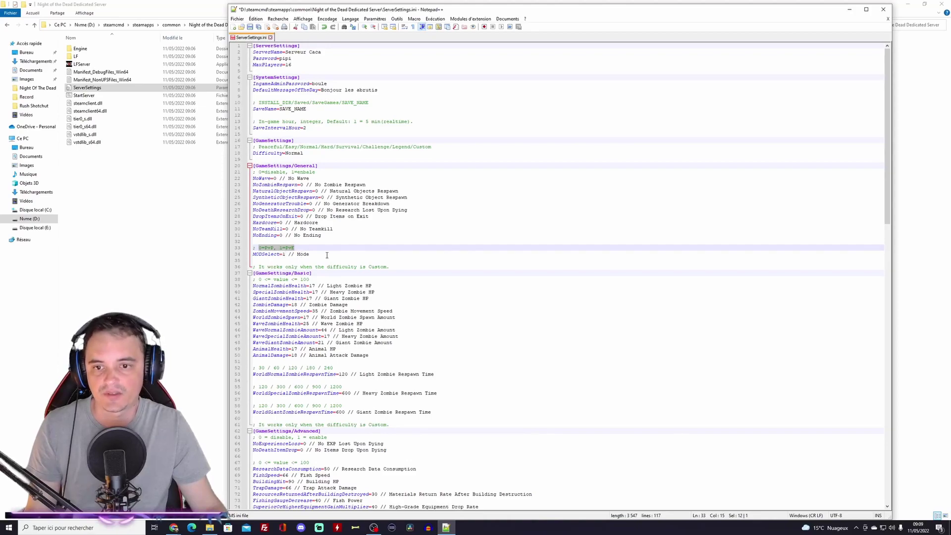
scroll(369, 270, "down", 2)
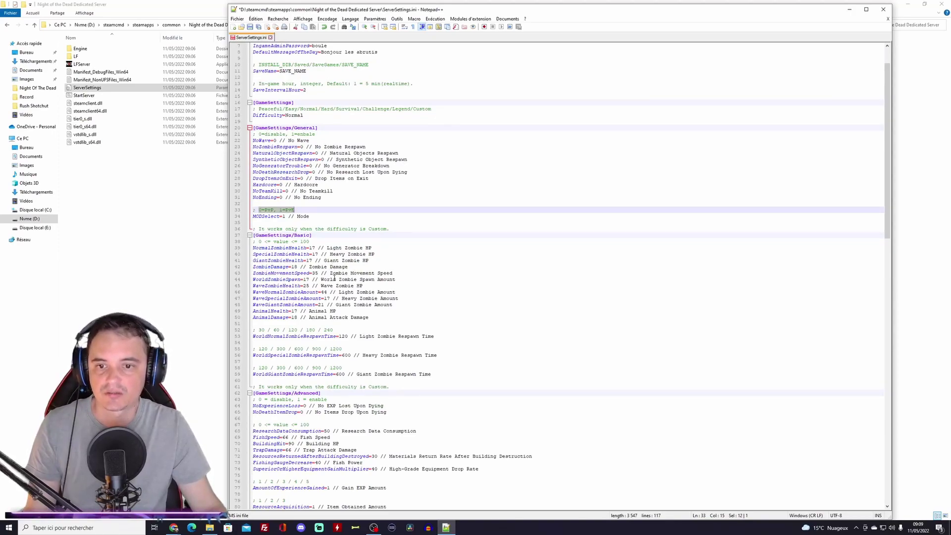
scroll(334, 277, "down", 2)
scroll(334, 277, "down", 9)
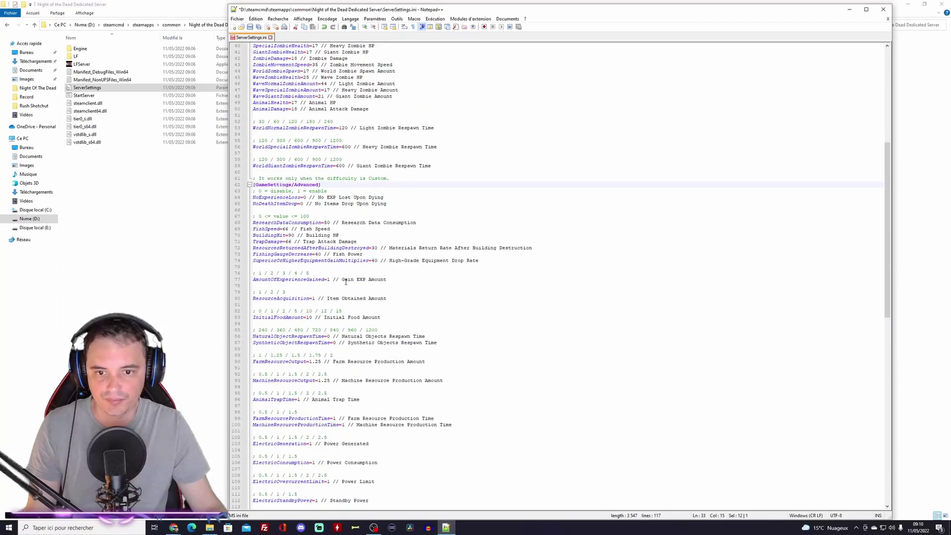
scroll(350, 282, "down", 1)
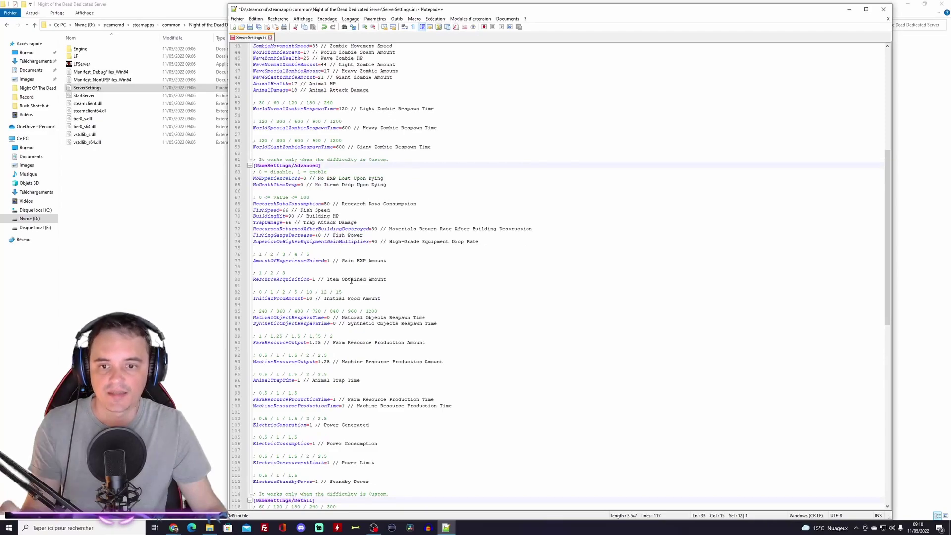
scroll(417, 307, "up", 10)
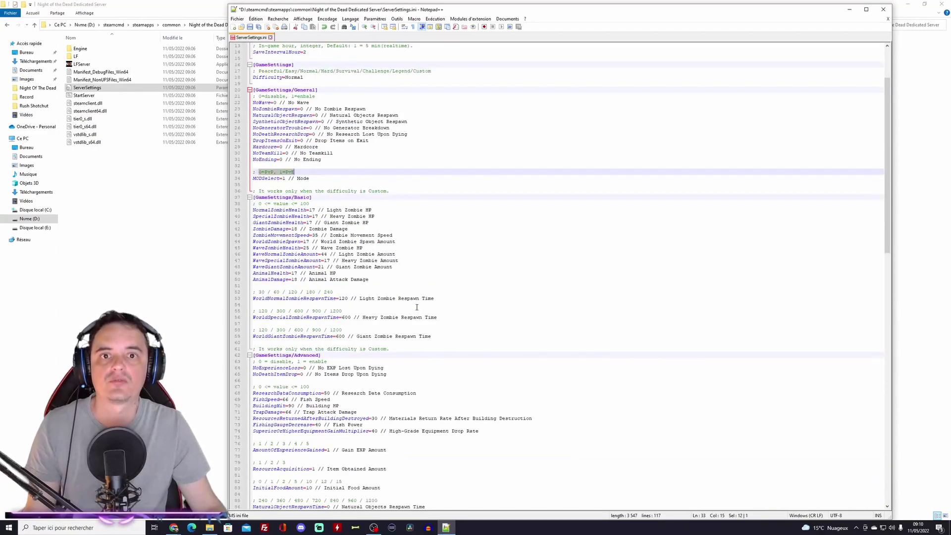
scroll(417, 307, "up", 2)
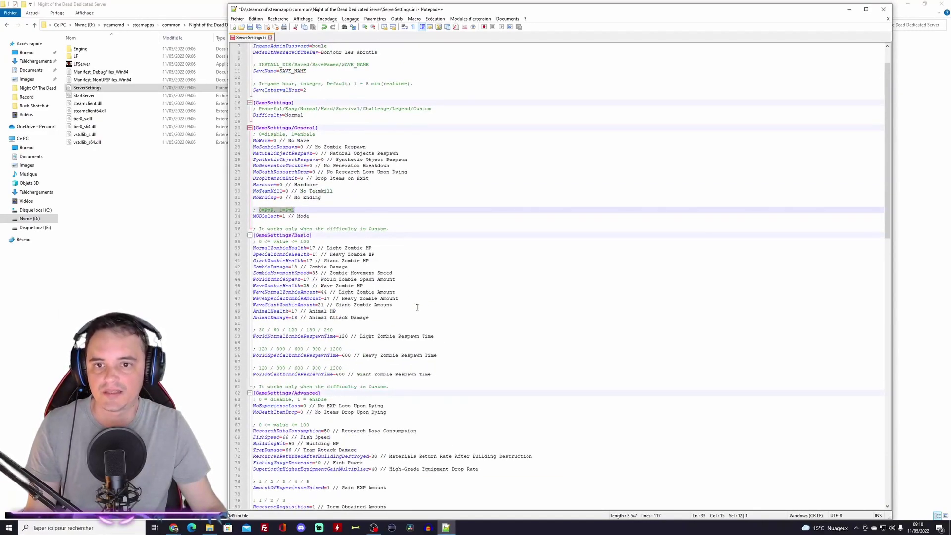
scroll(416, 307, "up", 2)
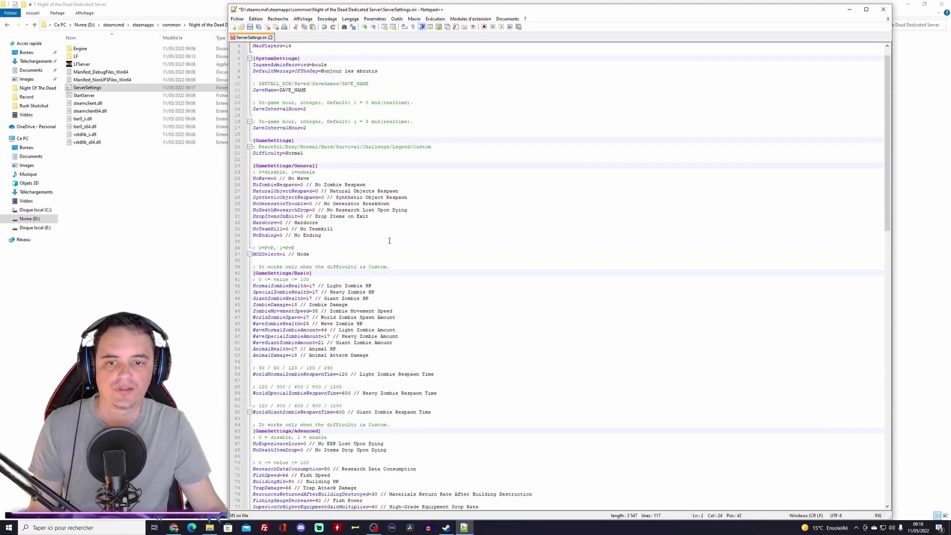
scroll(390, 241, "down", 7)
scroll(389, 241, "up", 7)
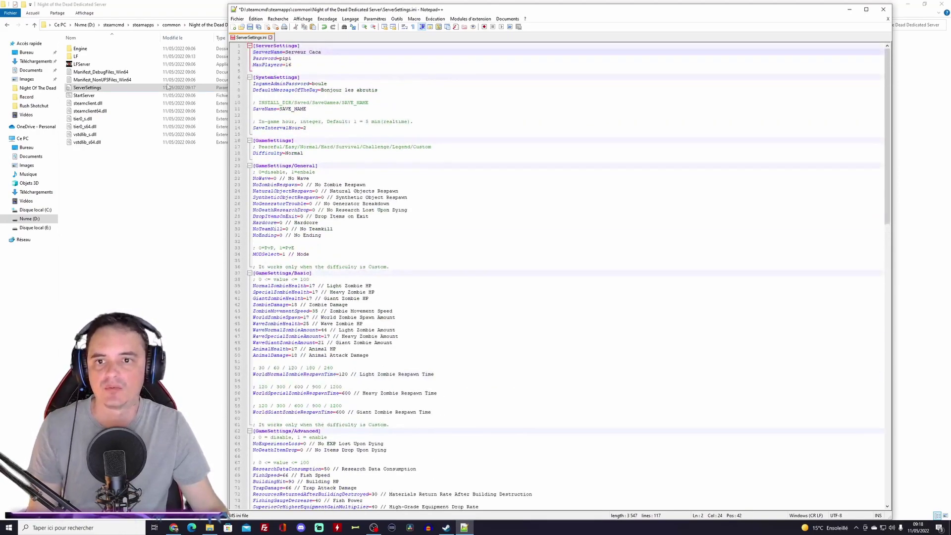
left_click(250, 27)
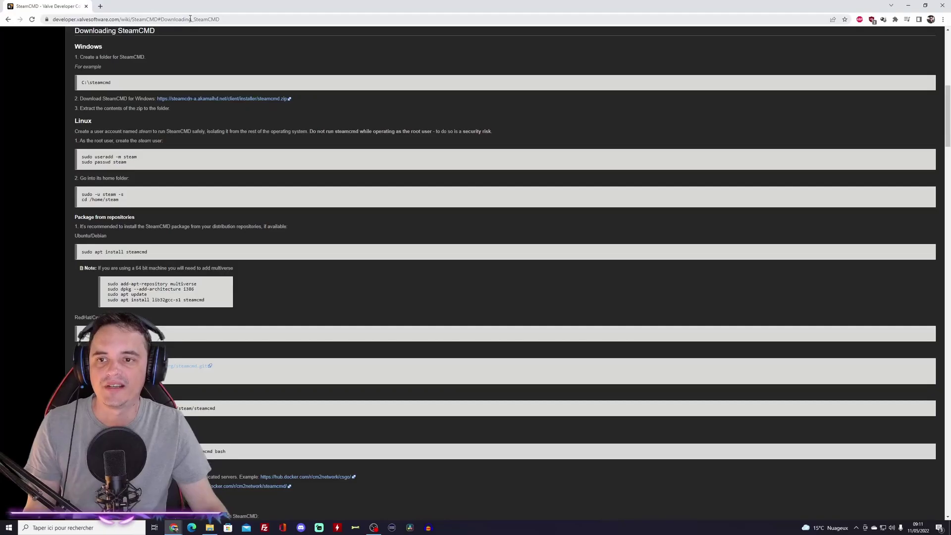
Step: Log in to the Livebox at 192.168.1.1 and open the Réseau NAT/PAT tab
left_click(190, 18)
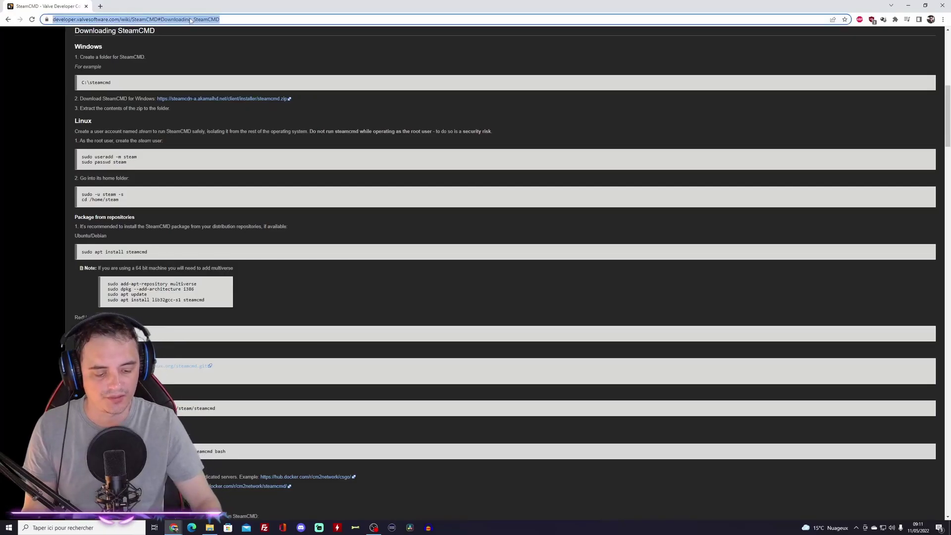
type("192.1")
left_click(168, 33)
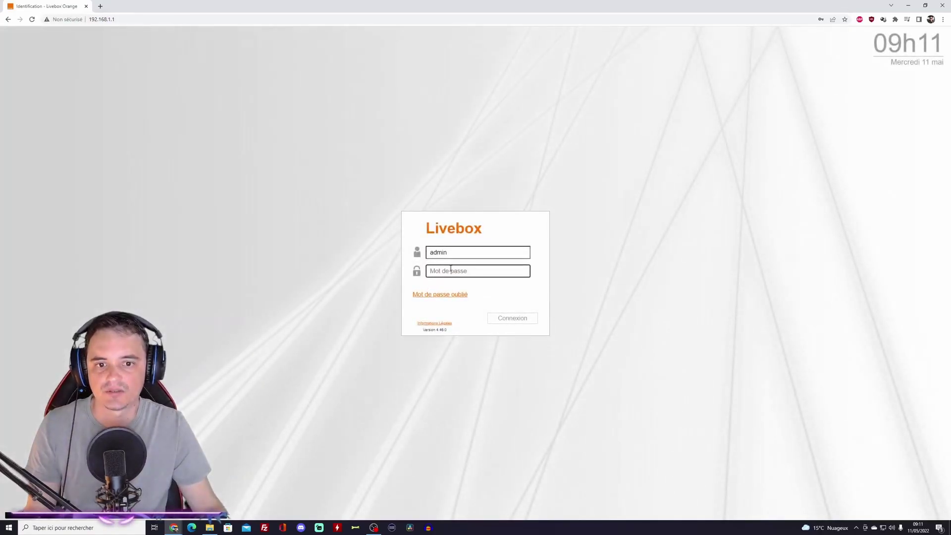
left_click(453, 272)
left_click(483, 293)
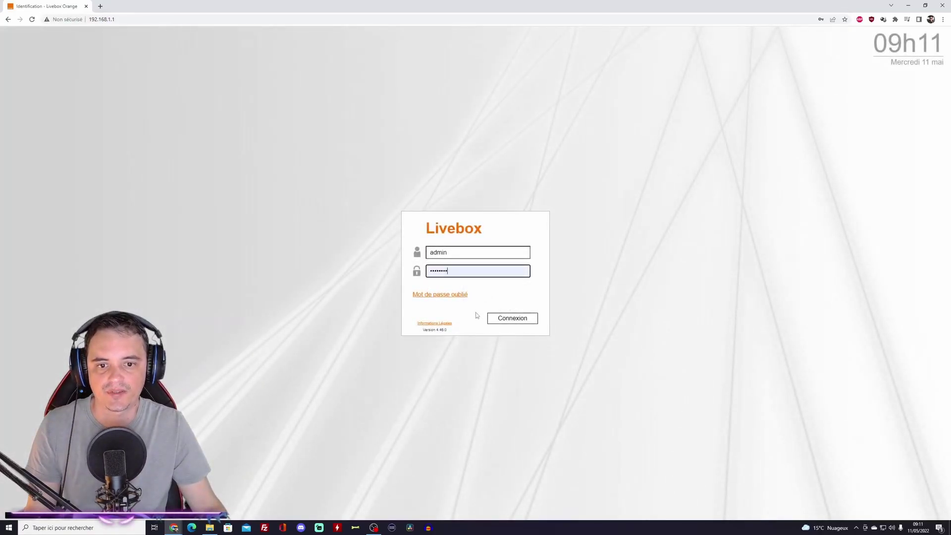
left_click(495, 318)
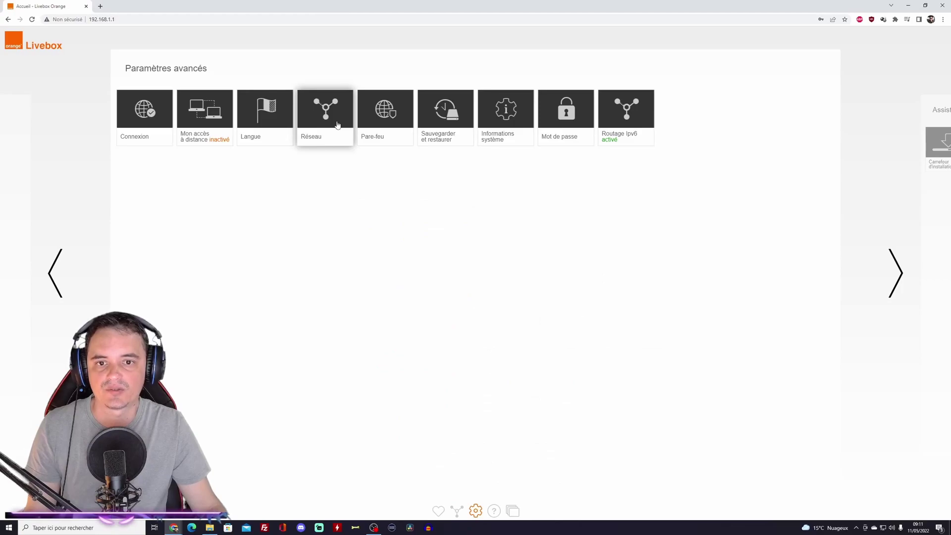
left_click(336, 125)
left_click(330, 62)
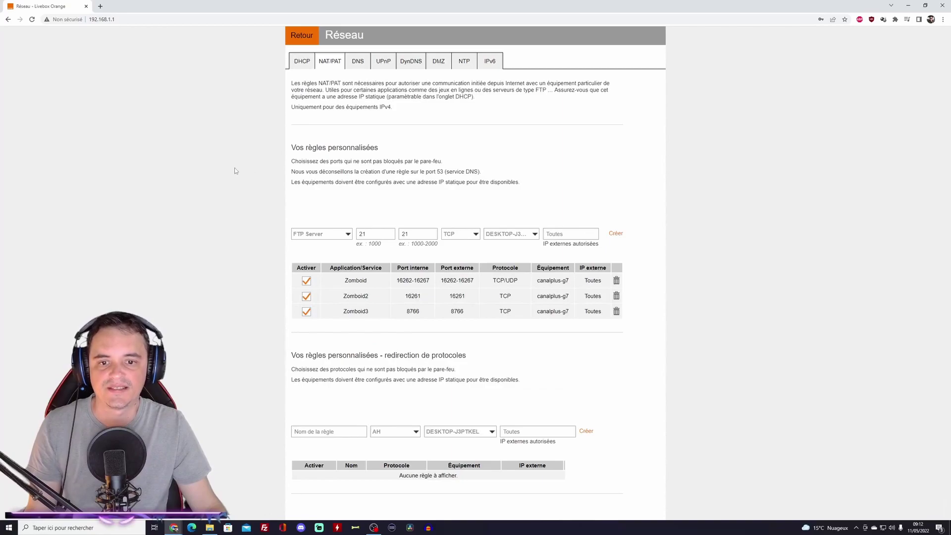
Step: Create a UDP rule 'Nightofthedead' forwarding internal and external port 27015
left_click(344, 234)
type("Nighto")
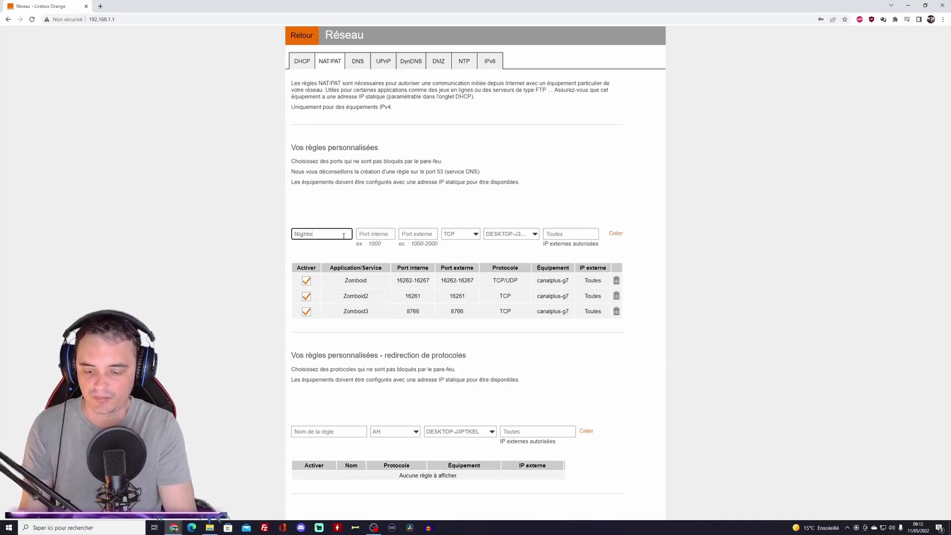
type("fthedead")
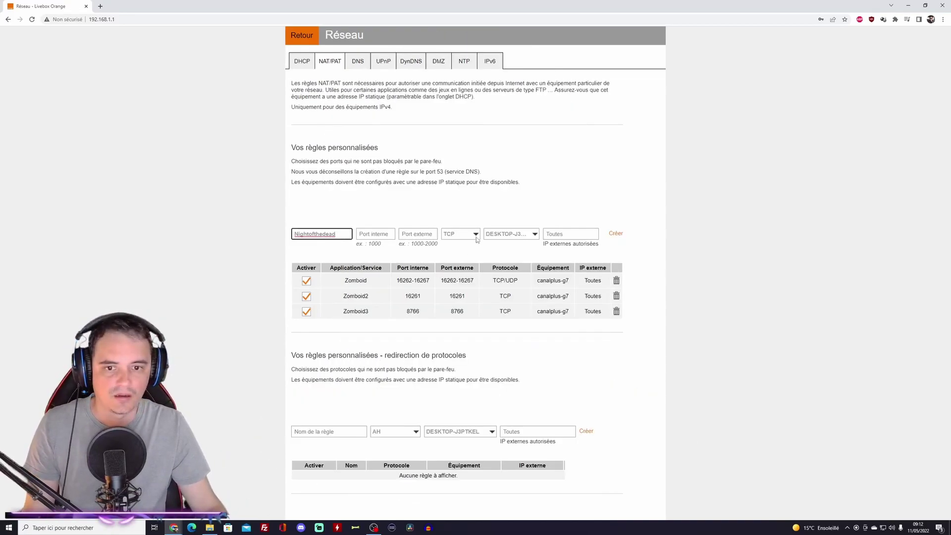
left_click(476, 236)
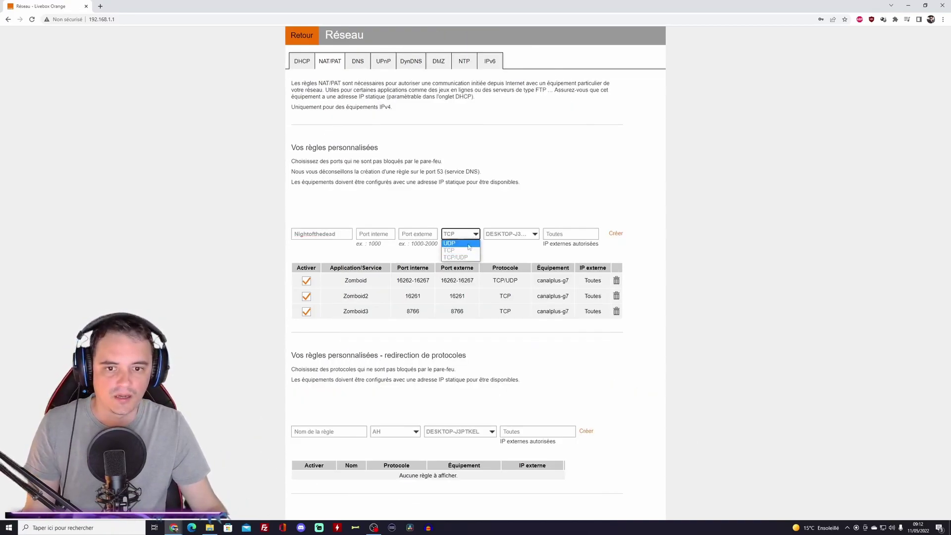
left_click(381, 233)
type("27015")
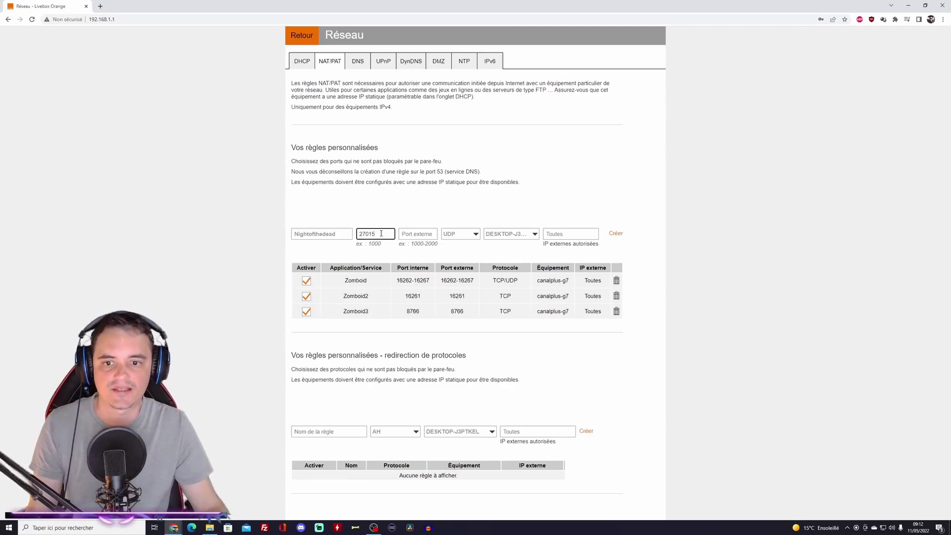
left_click(433, 233)
type("27015")
left_click(616, 234)
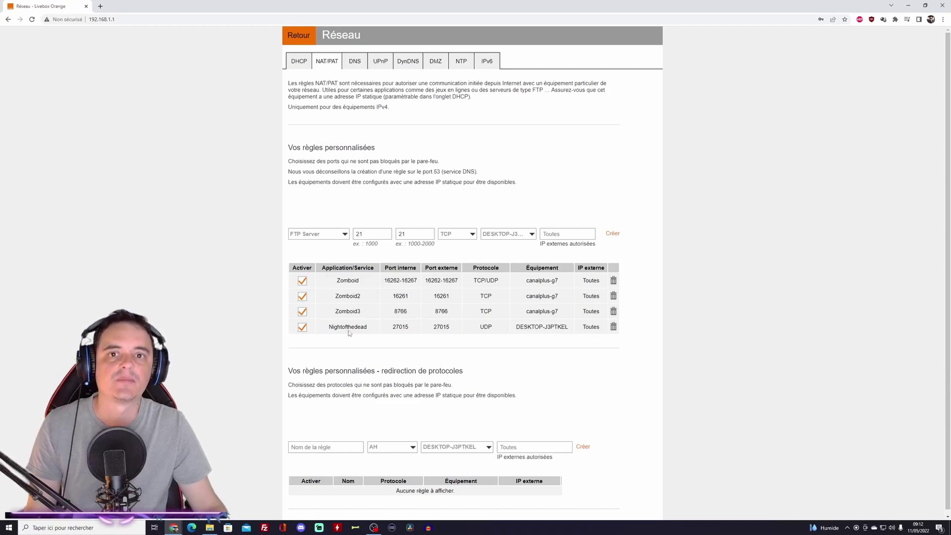
Step: Add a UDP rule 'Nightofthedead2' forwarding internal and external port 7777
left_click(319, 234)
left_click(317, 242)
type("Ni")
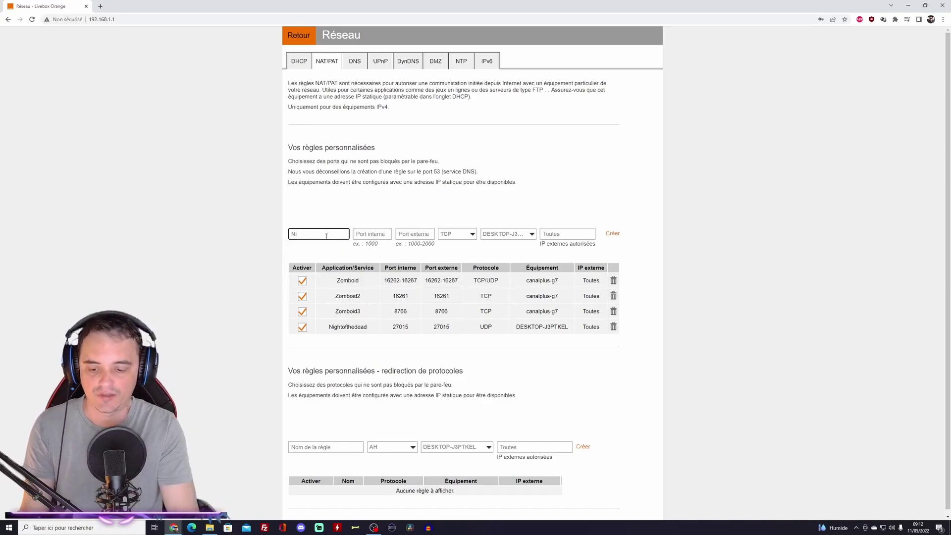
type("ghtofthedead2")
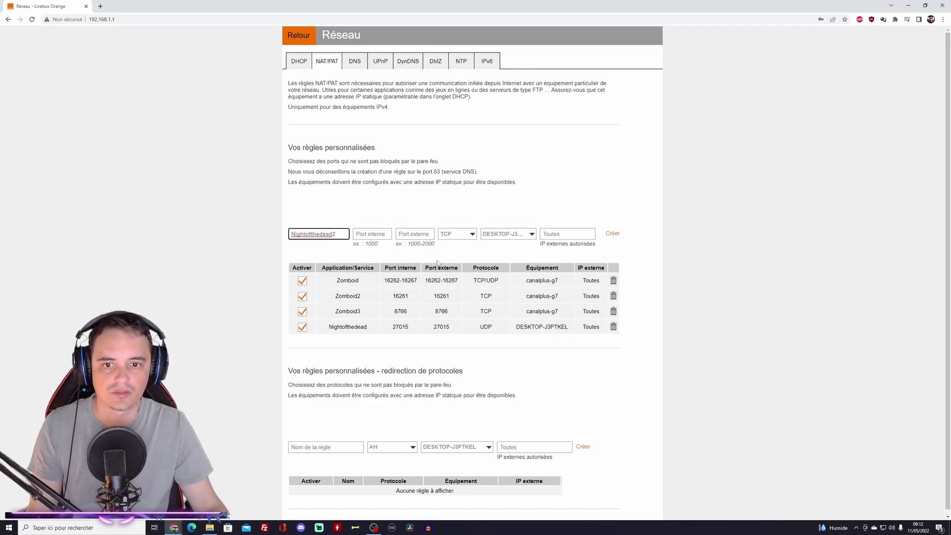
left_click(464, 236)
left_click(453, 249)
left_click(380, 233)
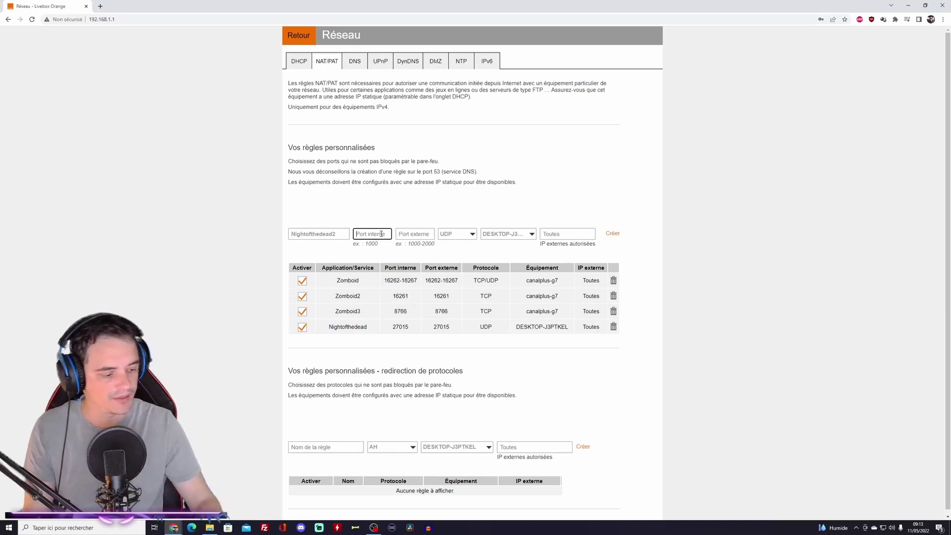
type("7777")
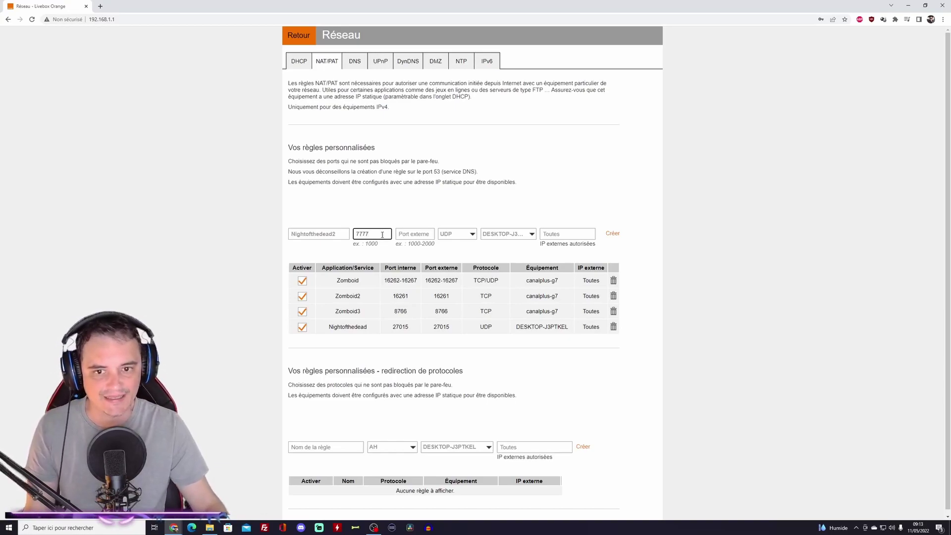
left_click(406, 237)
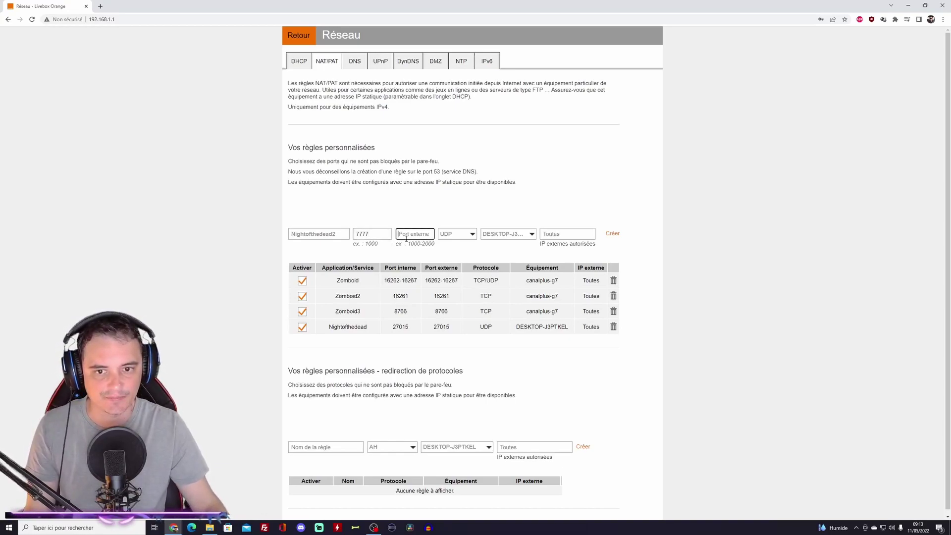
type("7777")
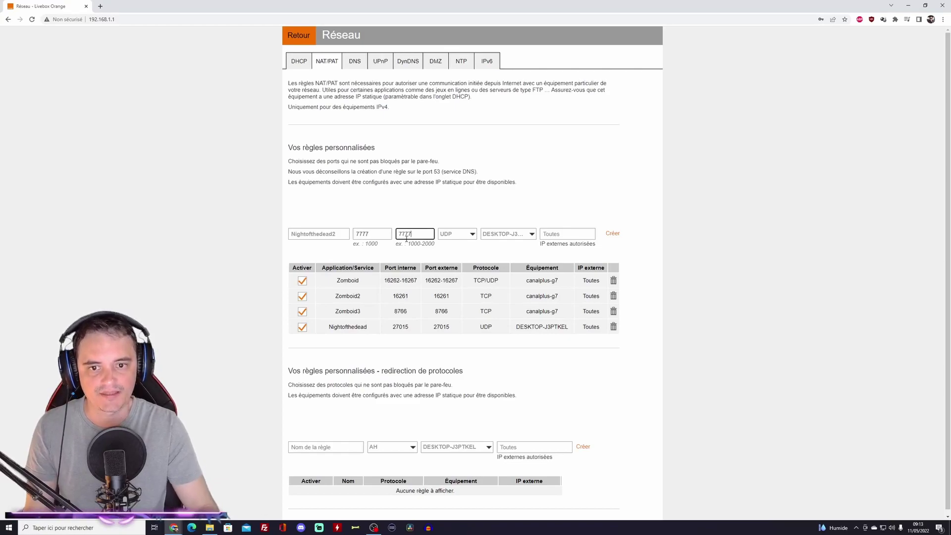
left_click(613, 235)
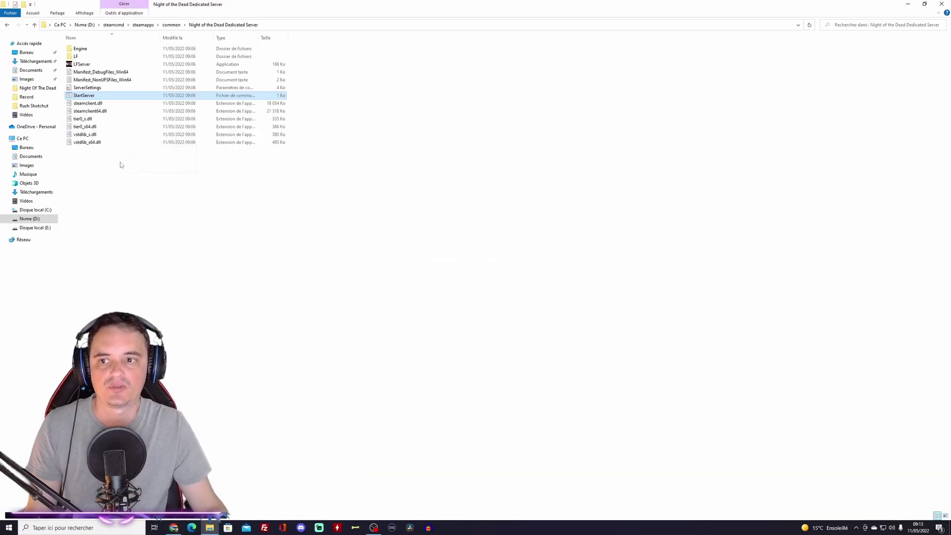
Step: Launch StartServer, then move the LFServer console to the right and enlarge it
double_click(89, 97)
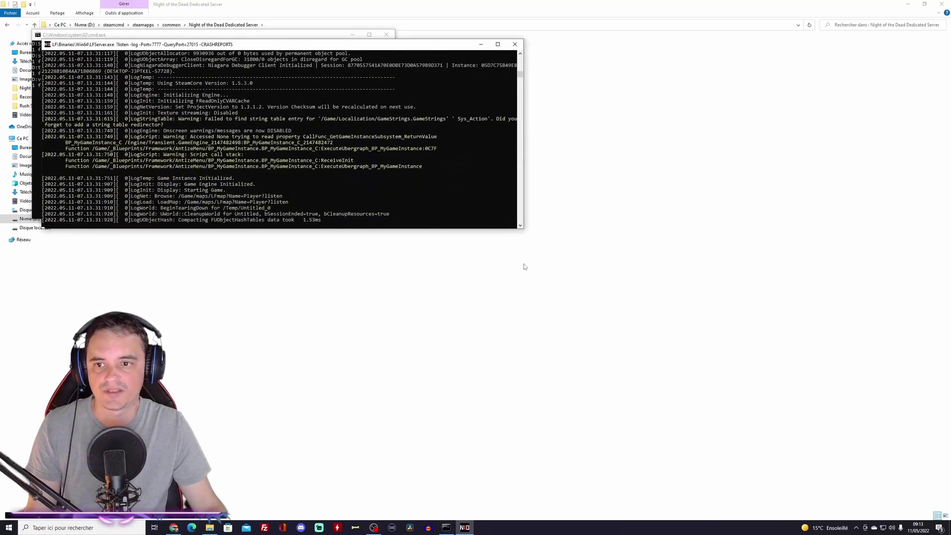
left_click_drag(362, 46, 630, 77)
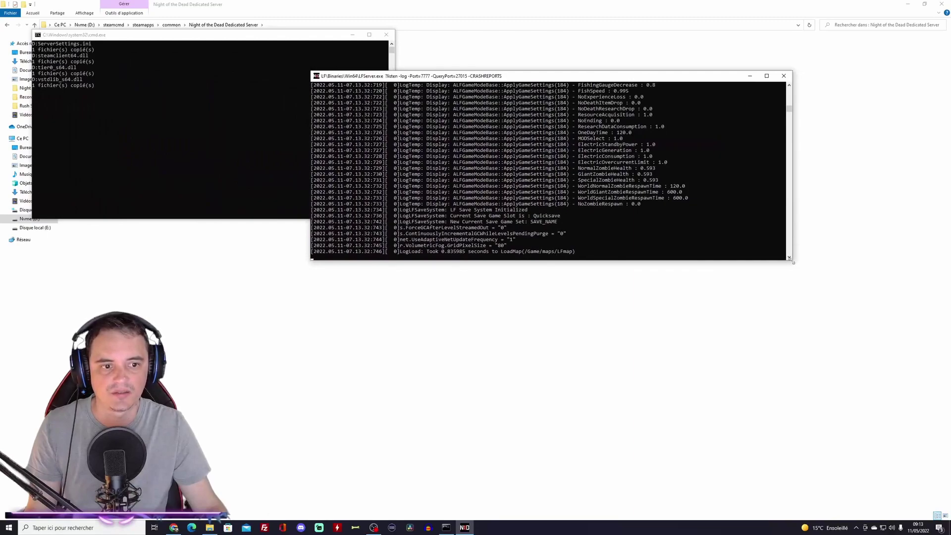
left_click_drag(793, 258, 844, 378)
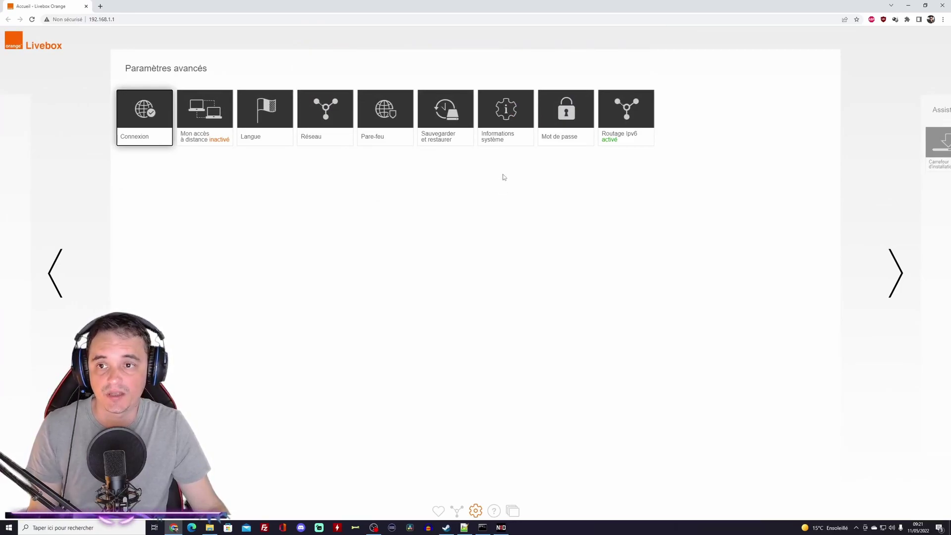
Step: Select the Adresse IPv4 WAN value on the Livebox Informations système Internet tab, then return to Steam
left_click(506, 133)
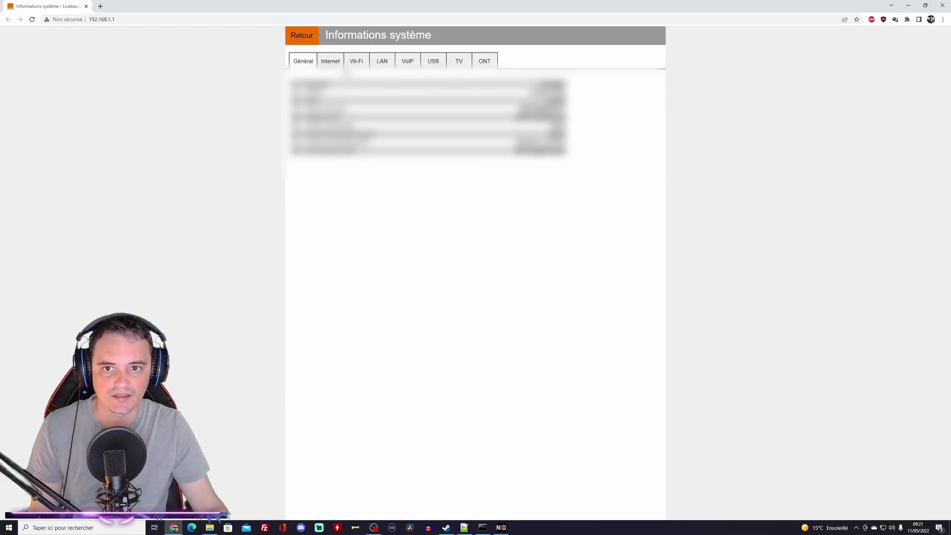
left_click(344, 69)
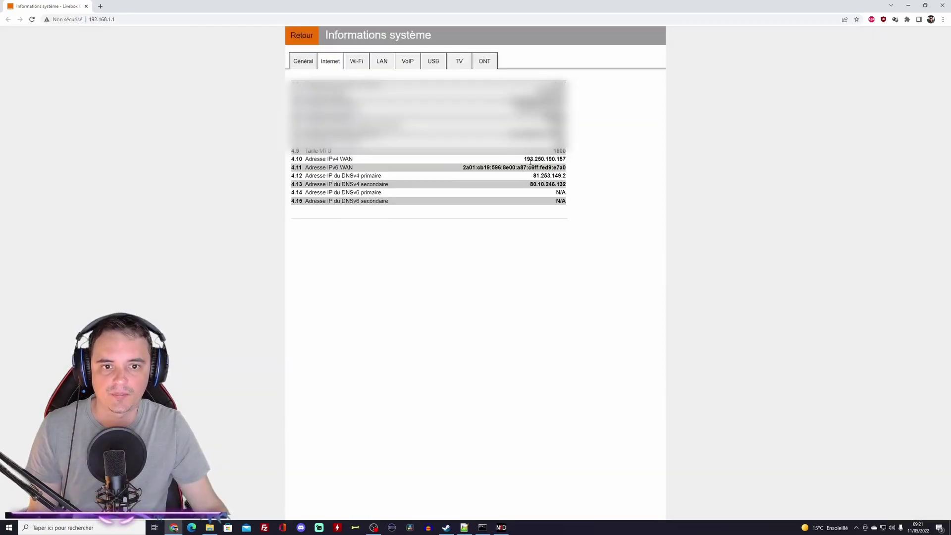
left_click_drag(305, 159, 569, 158)
left_click(532, 157)
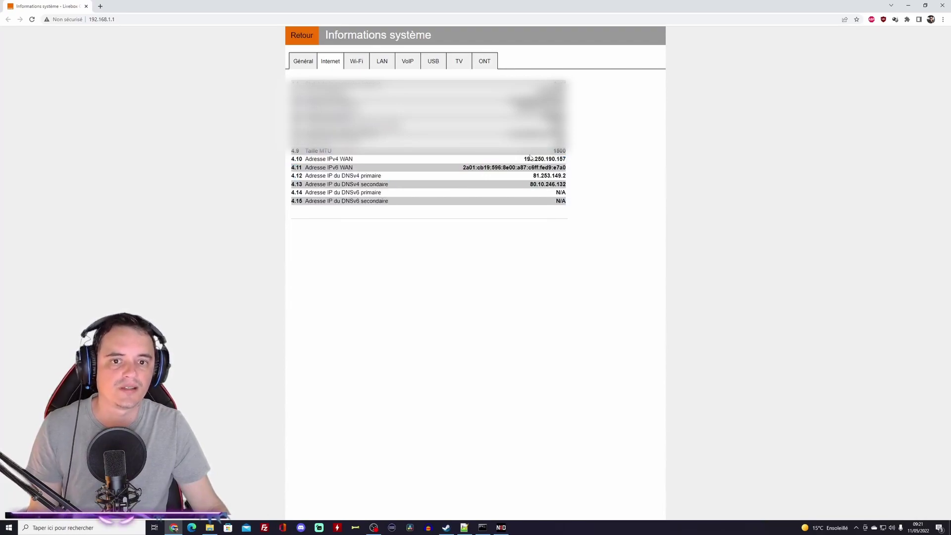
left_click_drag(525, 159, 564, 157)
key("ctrl+c")
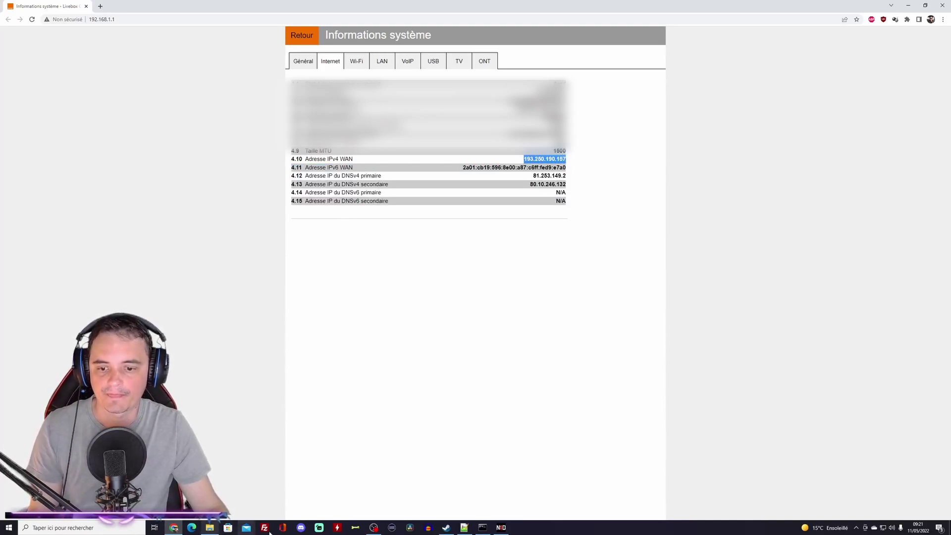
left_click(445, 528)
Step: Add the copied public IP with port :27015 to Steam's favourite game servers
left_click(29, 7)
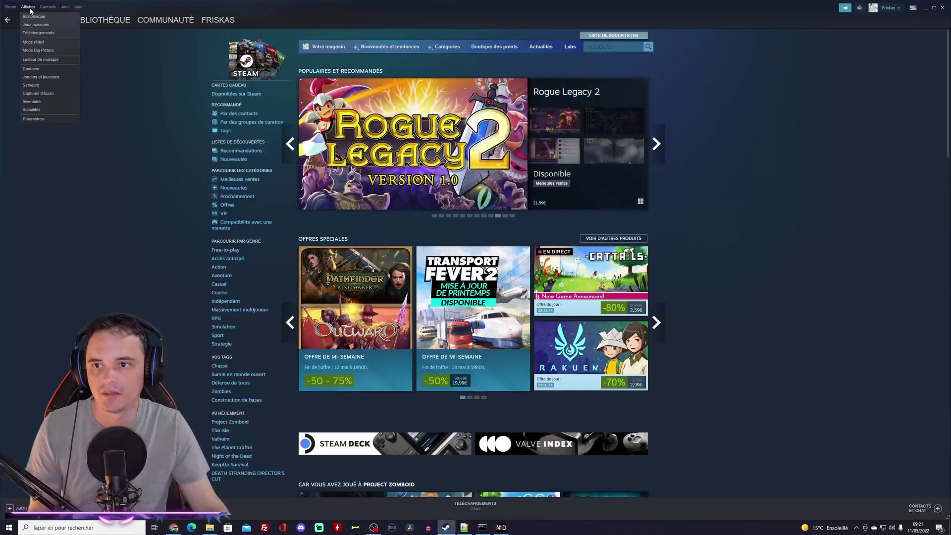
left_click(31, 85)
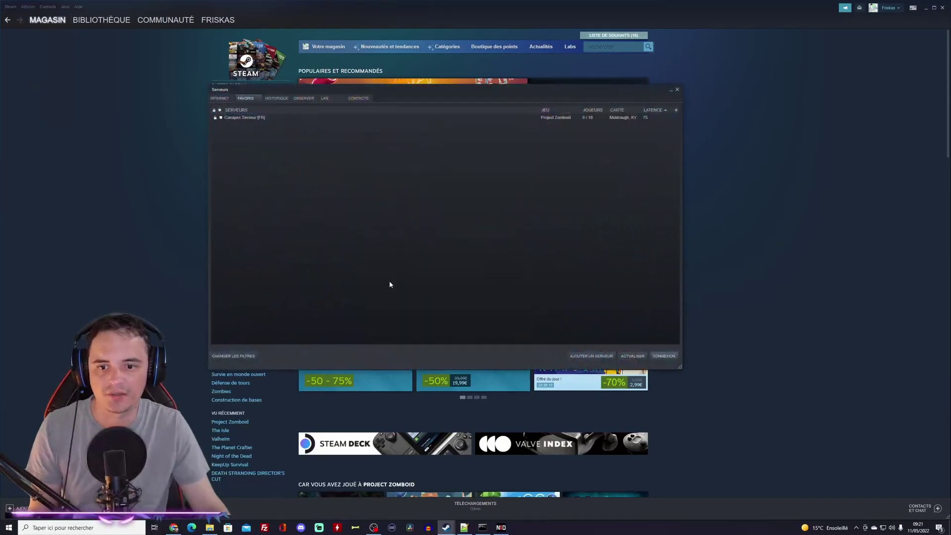
left_click(602, 358)
key("ctrl+v")
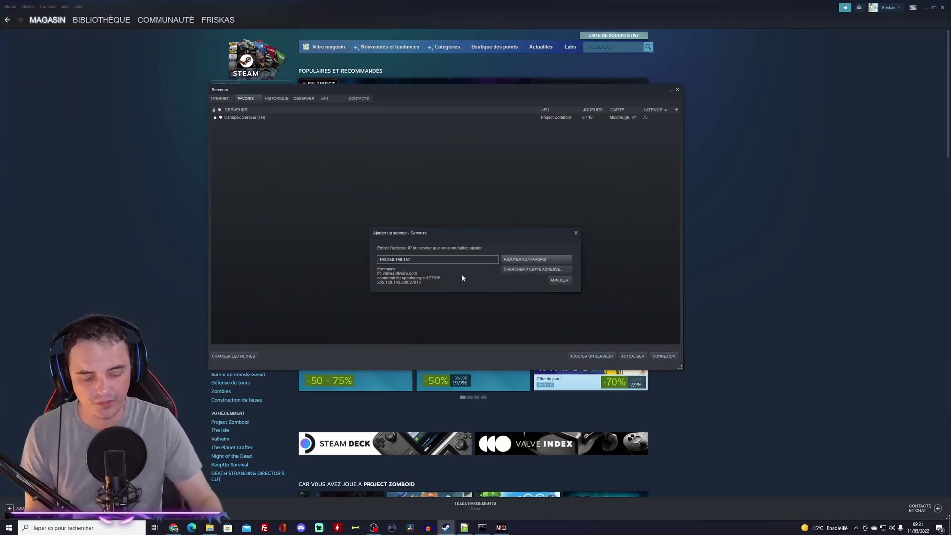
type(":27015")
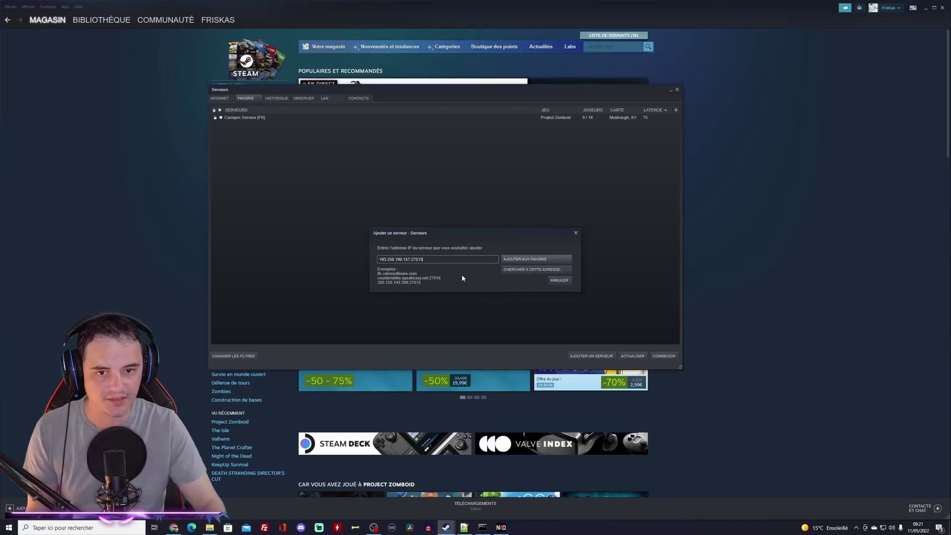
left_click(528, 259)
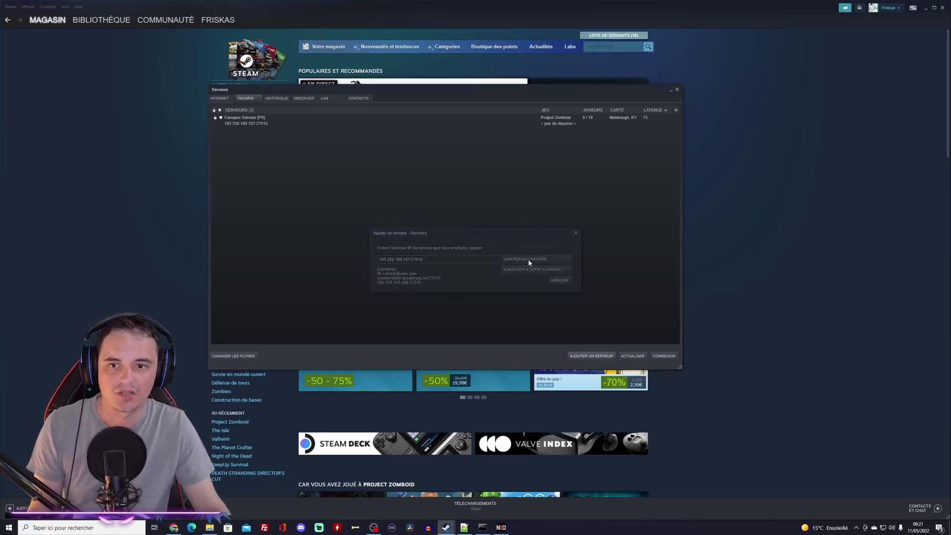
left_click(633, 357)
left_click(248, 119)
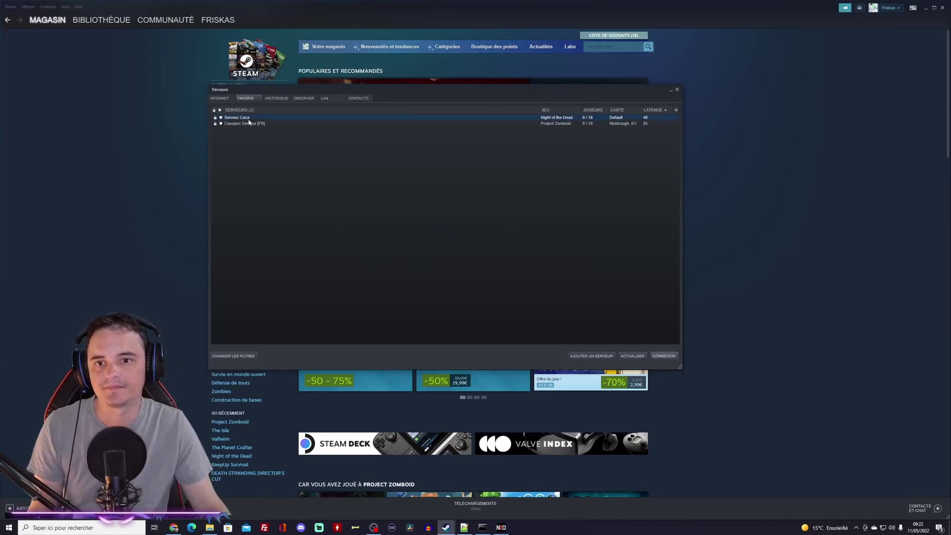
right_click(249, 120)
left_click(263, 126)
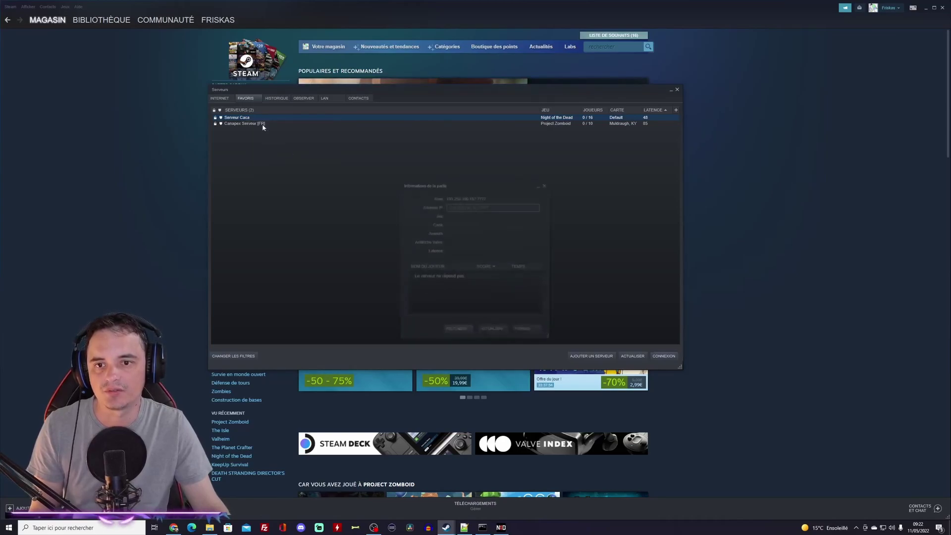
type("****")
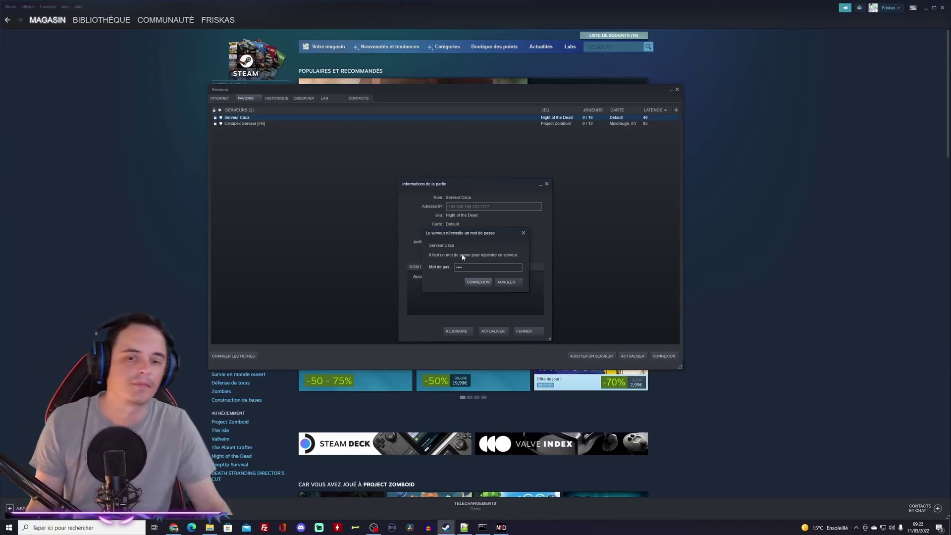
left_click(486, 284)
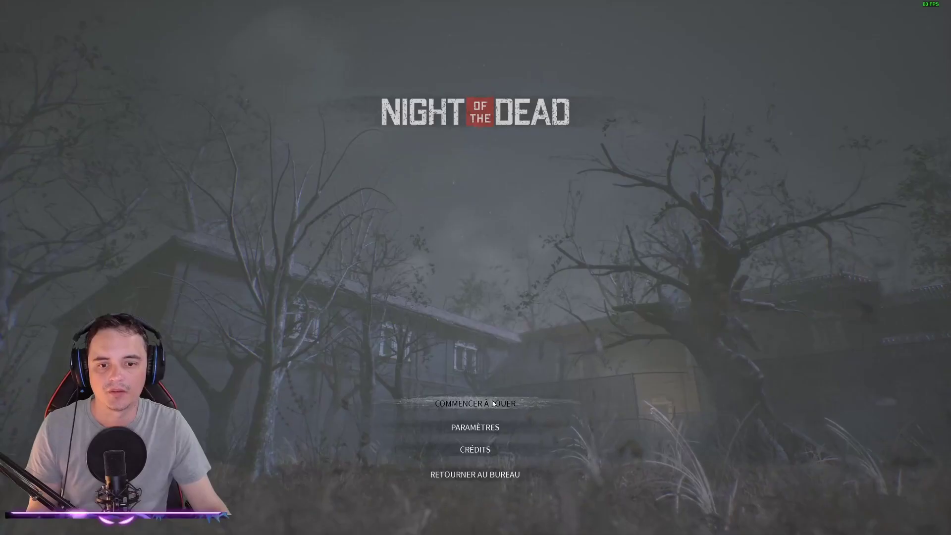
Step: Go past the title screen into Multijoueur and show the Serveur Dédié list
left_click(491, 399)
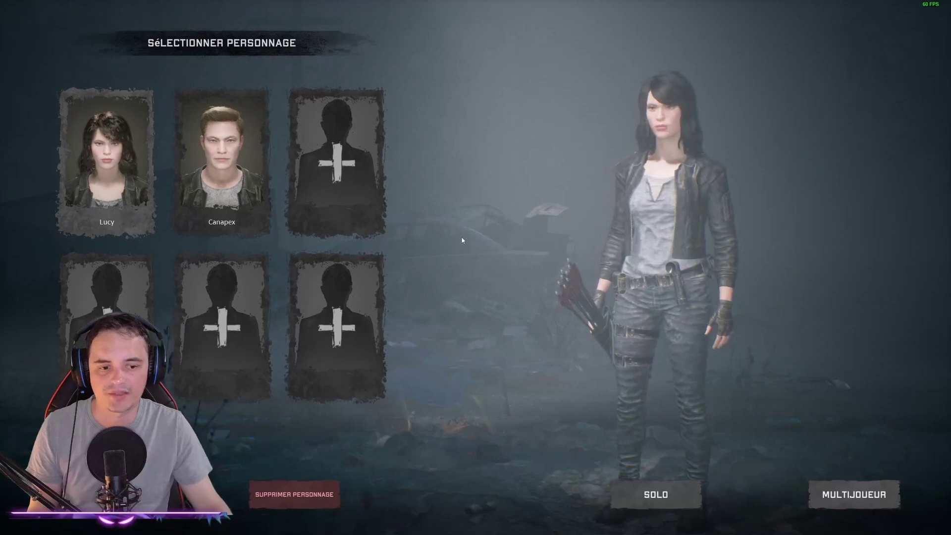
left_click(834, 490)
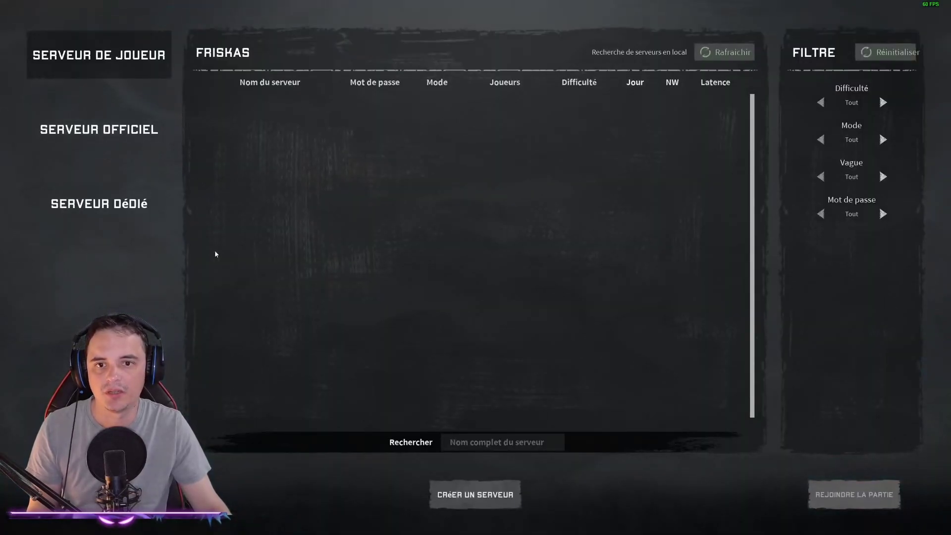
left_click(123, 207)
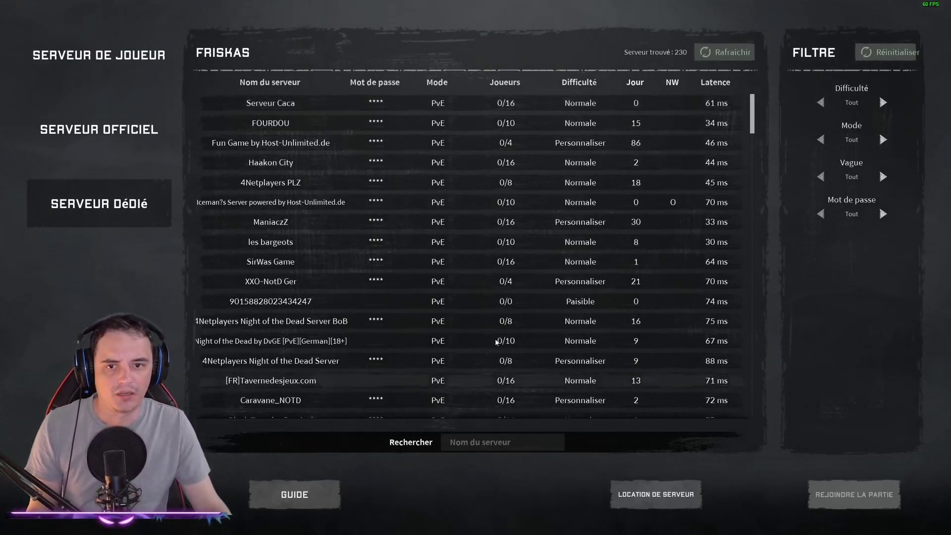
Step: Join Serveur Caca and submit the server password
left_click(505, 103)
left_click(845, 495)
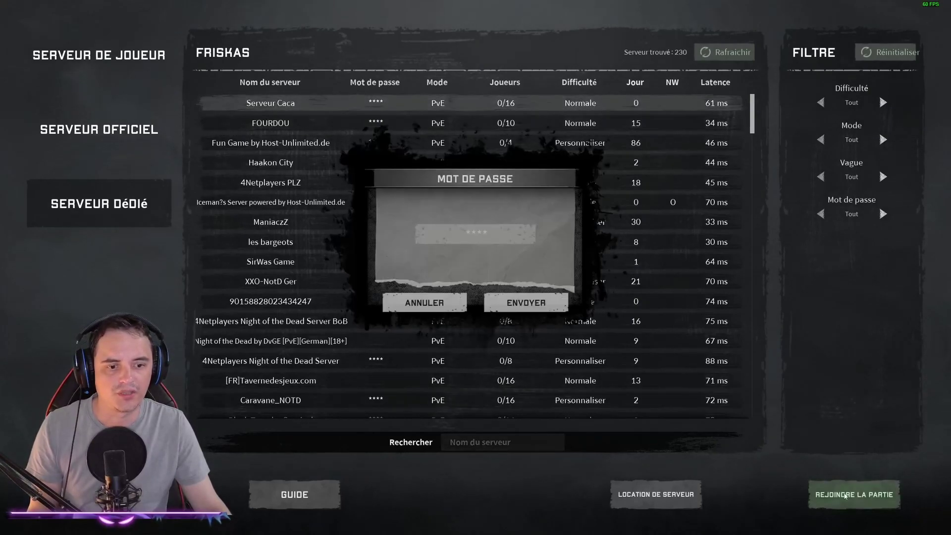
left_click(490, 237)
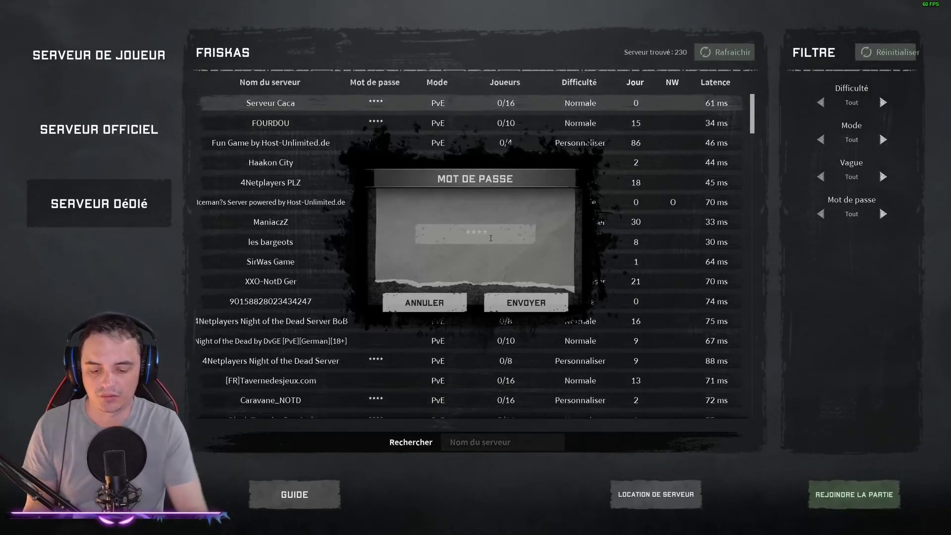
type("****")
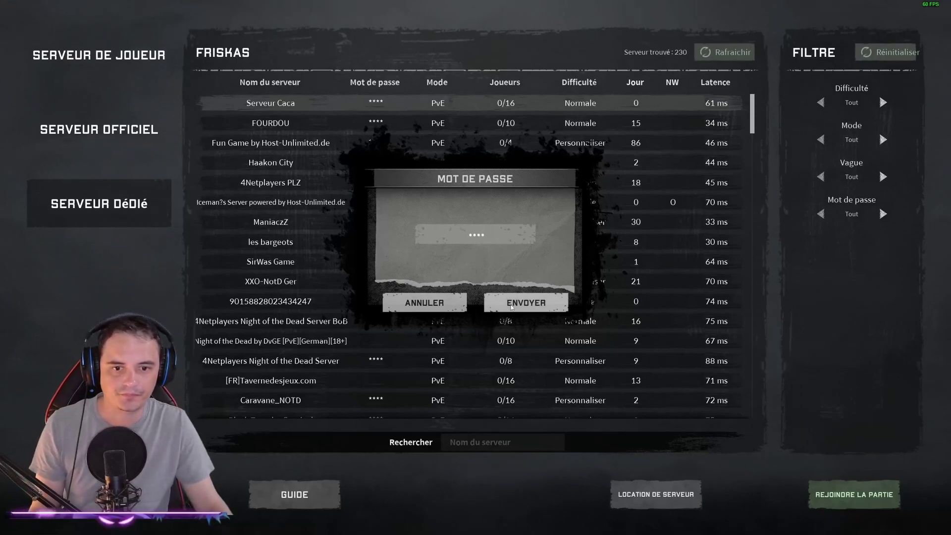
left_click(511, 307)
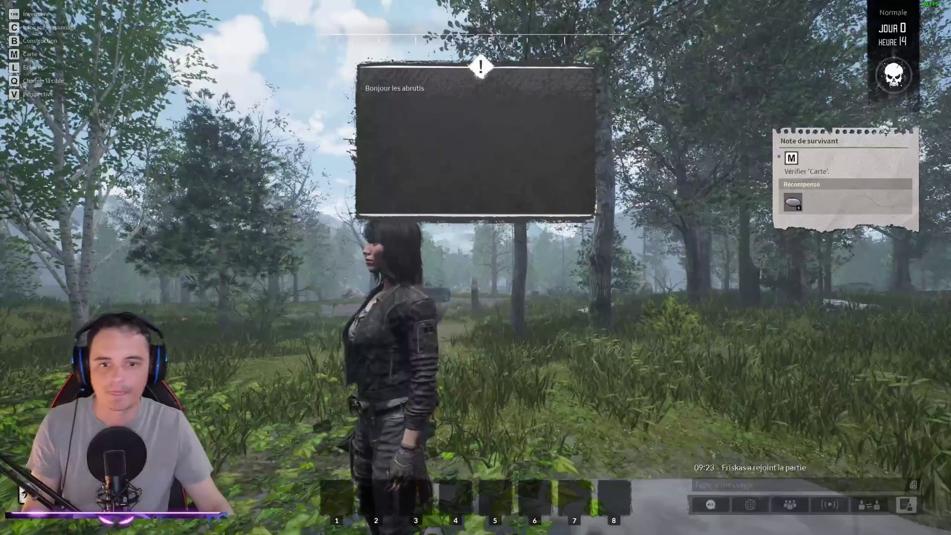
Step: Walk forward in-game, then open Info du serveur from the pause menu
key("w")
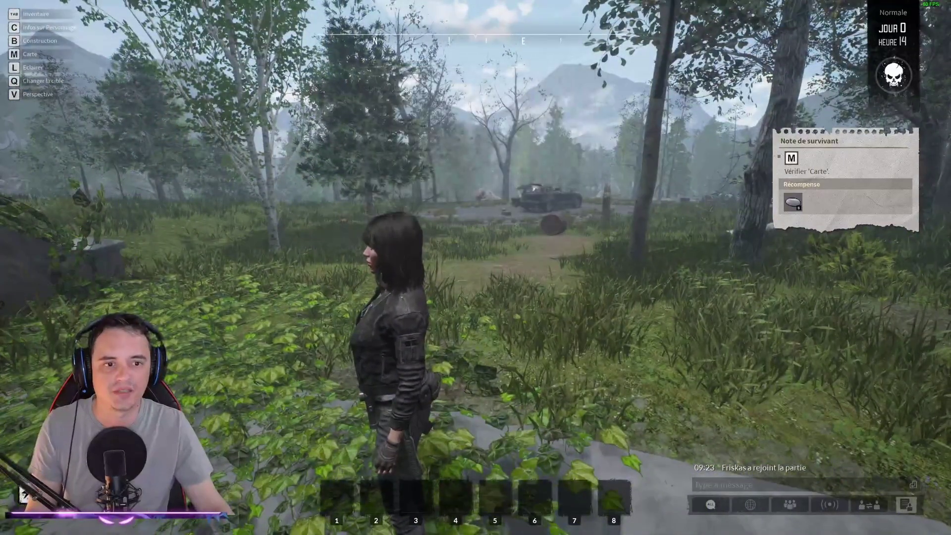
key("w")
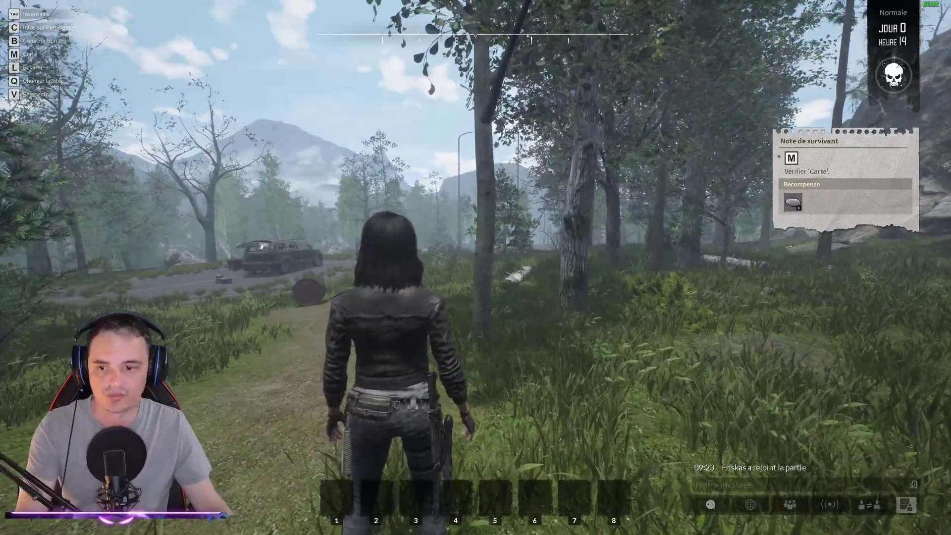
key("Escape")
key("Up")
key("Up")
key("Return")
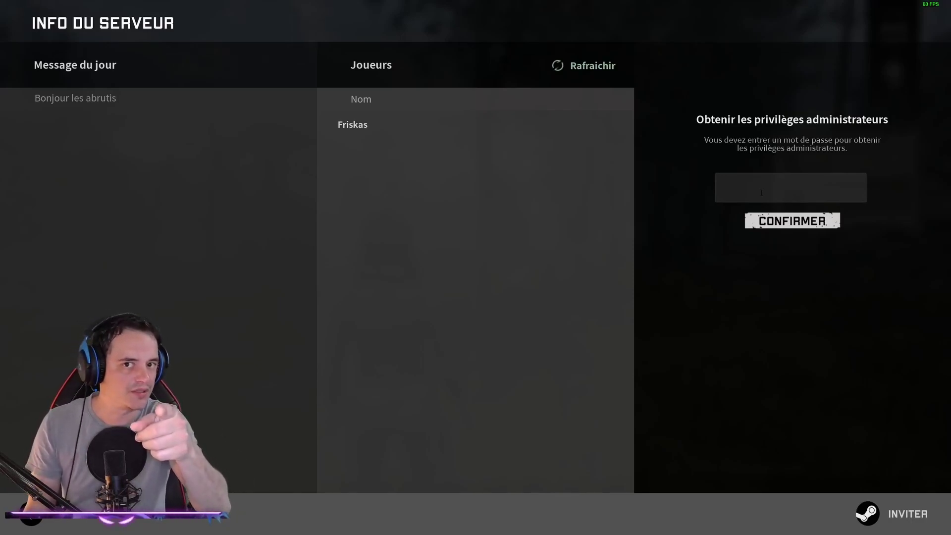
Step: Confirm the admin password and change the message of the day to 'Bonjour les gens gentils'
type("*****")
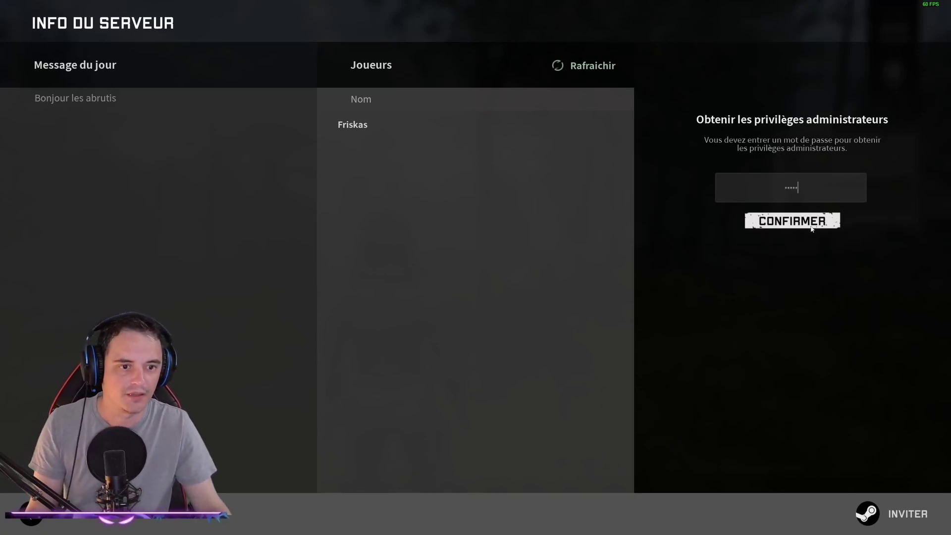
left_click(812, 224)
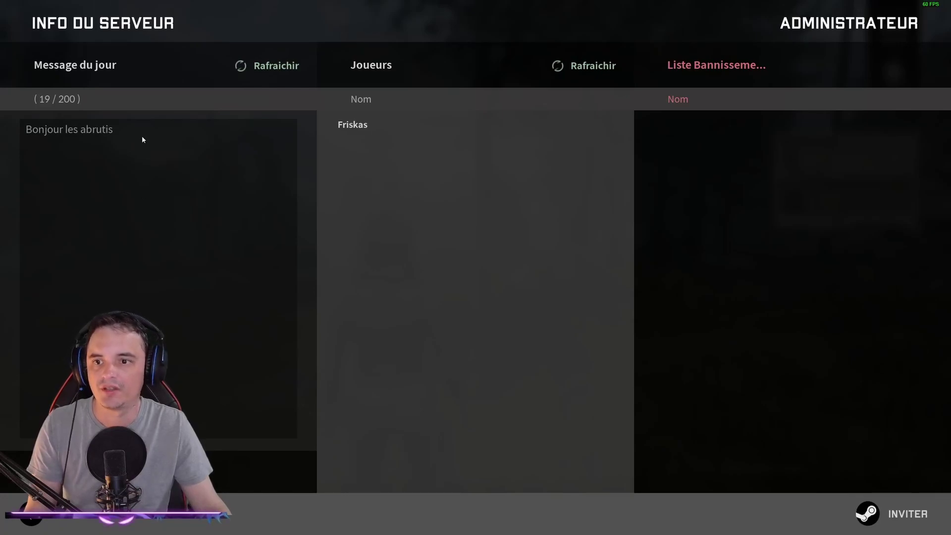
key("shift+Left")
key("shift+Left")
key("shift+Left")
key("shift+Left")
key("shift+Left")
key("shift+Left")
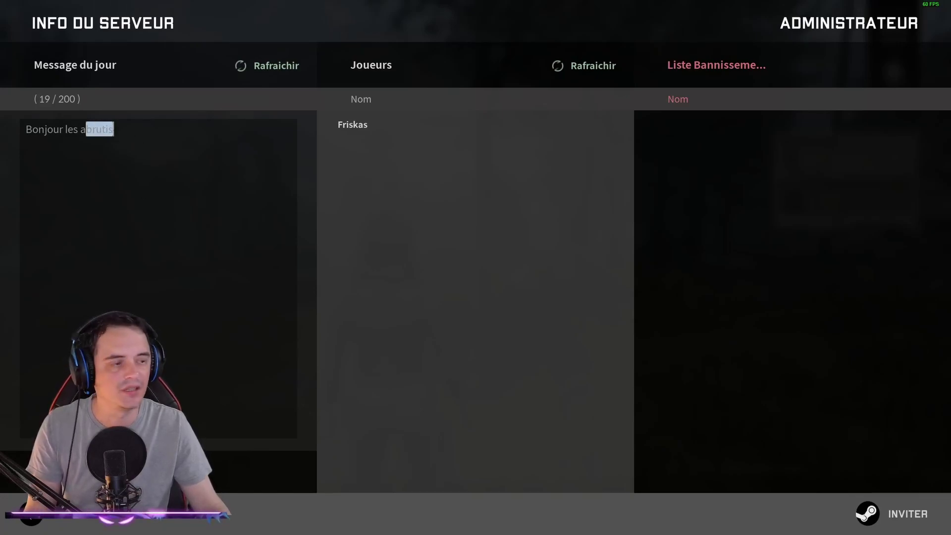
key("BackSpace")
key("BackSpace")
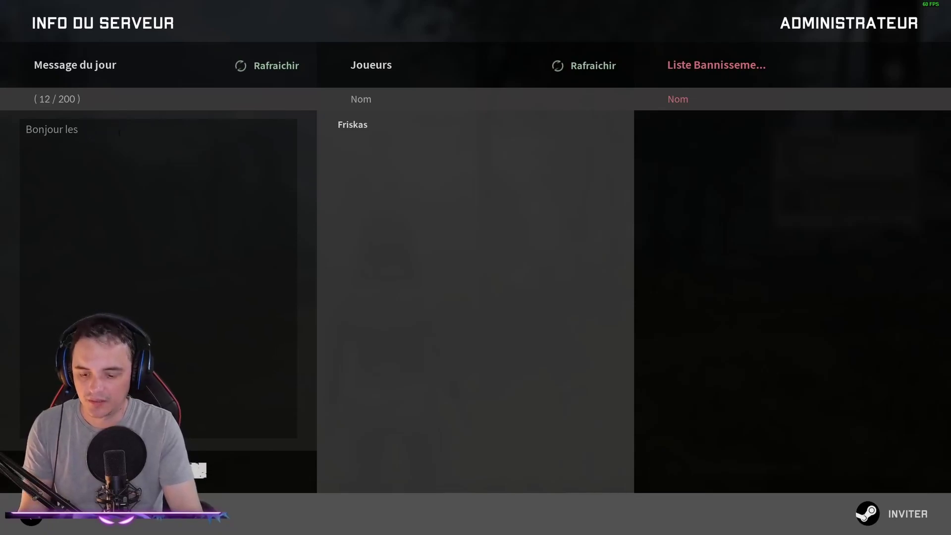
type("gens ")
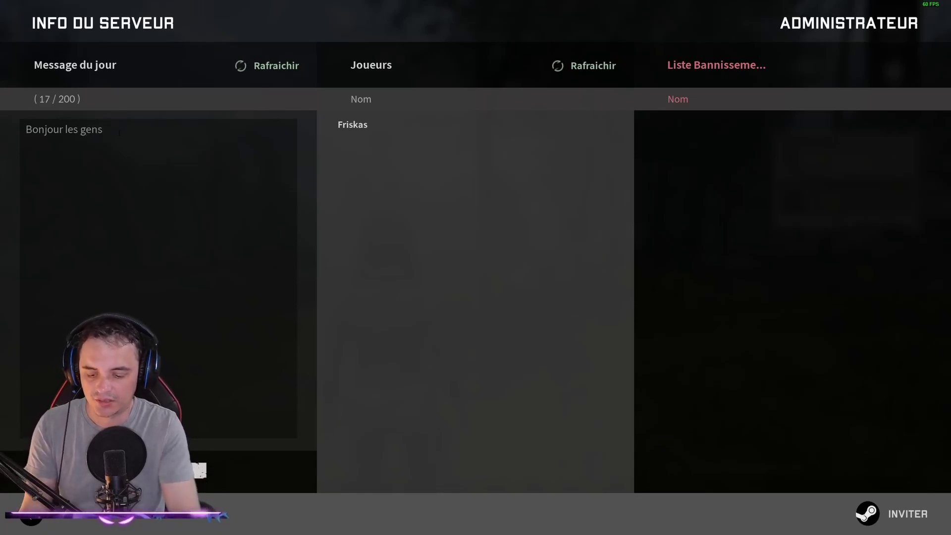
type("gentils")
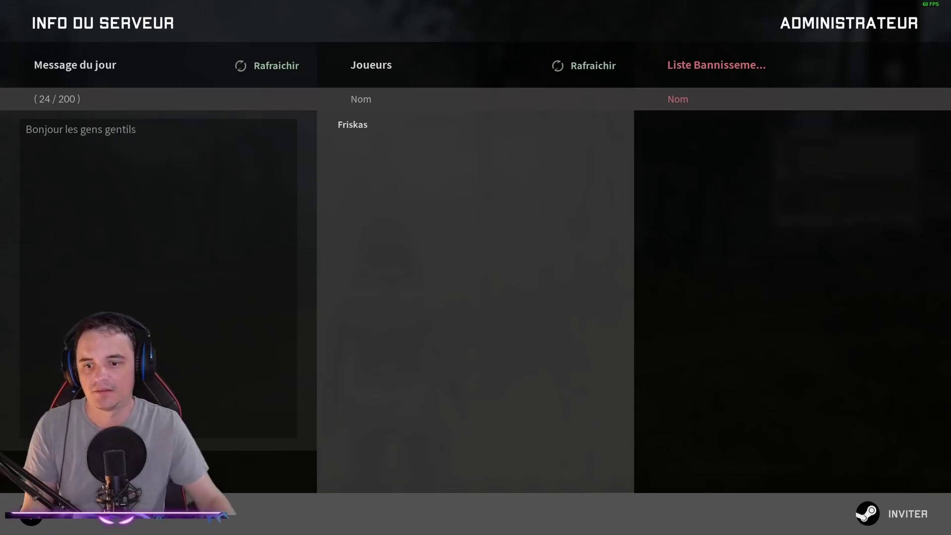
key("Return")
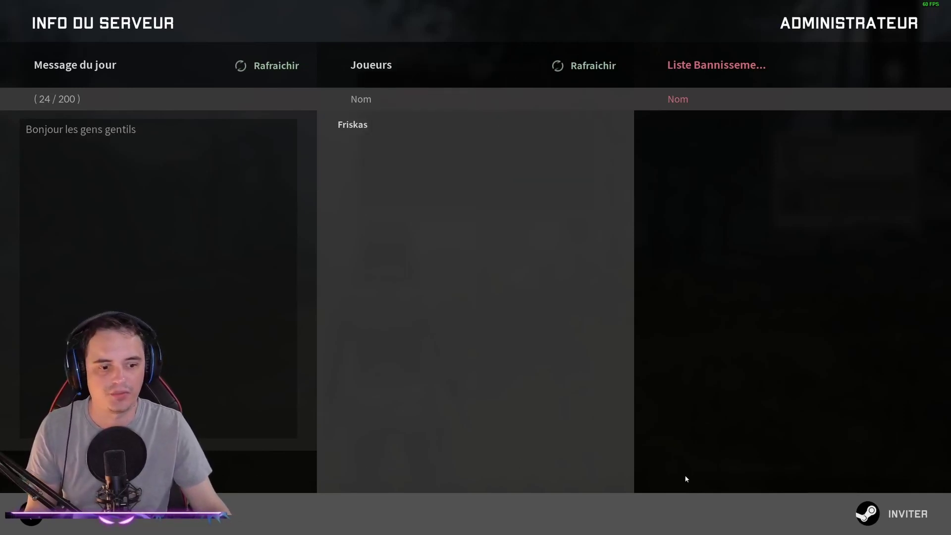
Step: Close the server info and pause menu to resume play
key("Escape")
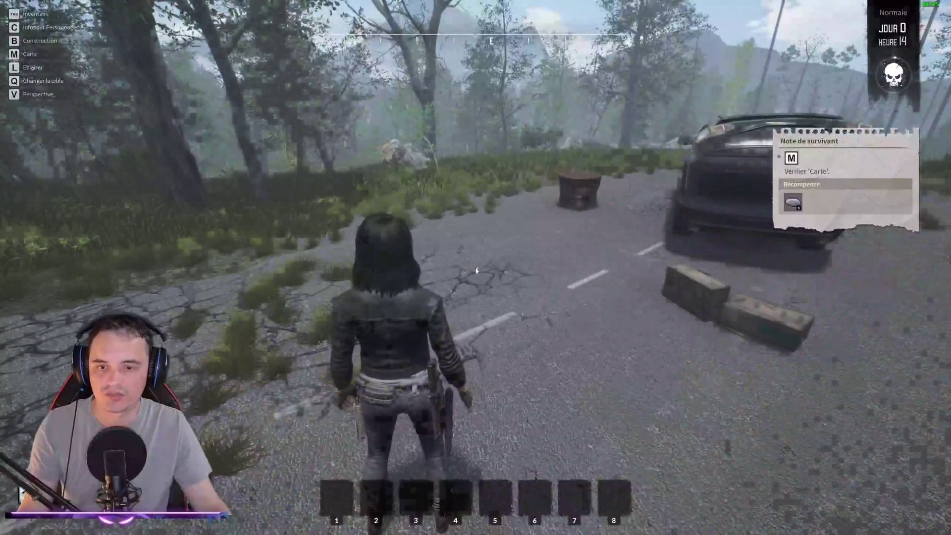
key("Escape")
left_click(475, 142)
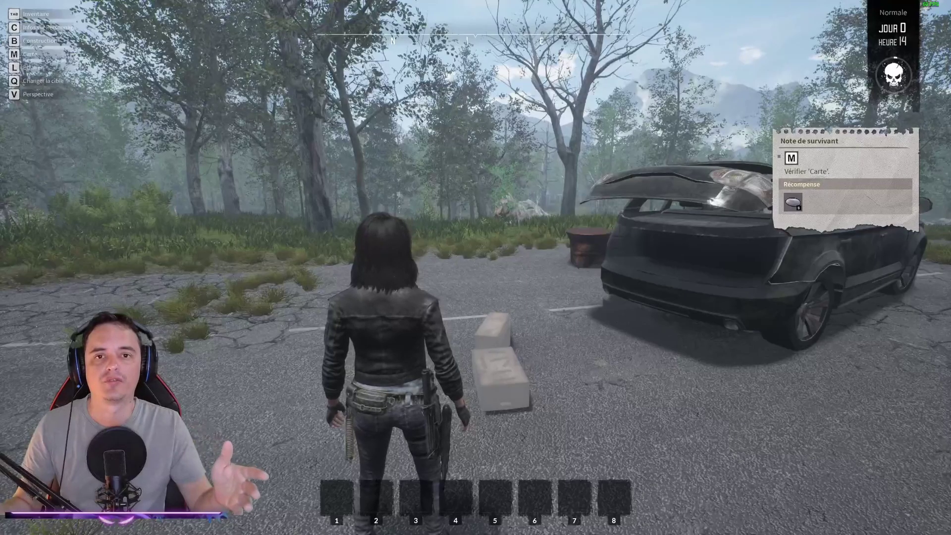